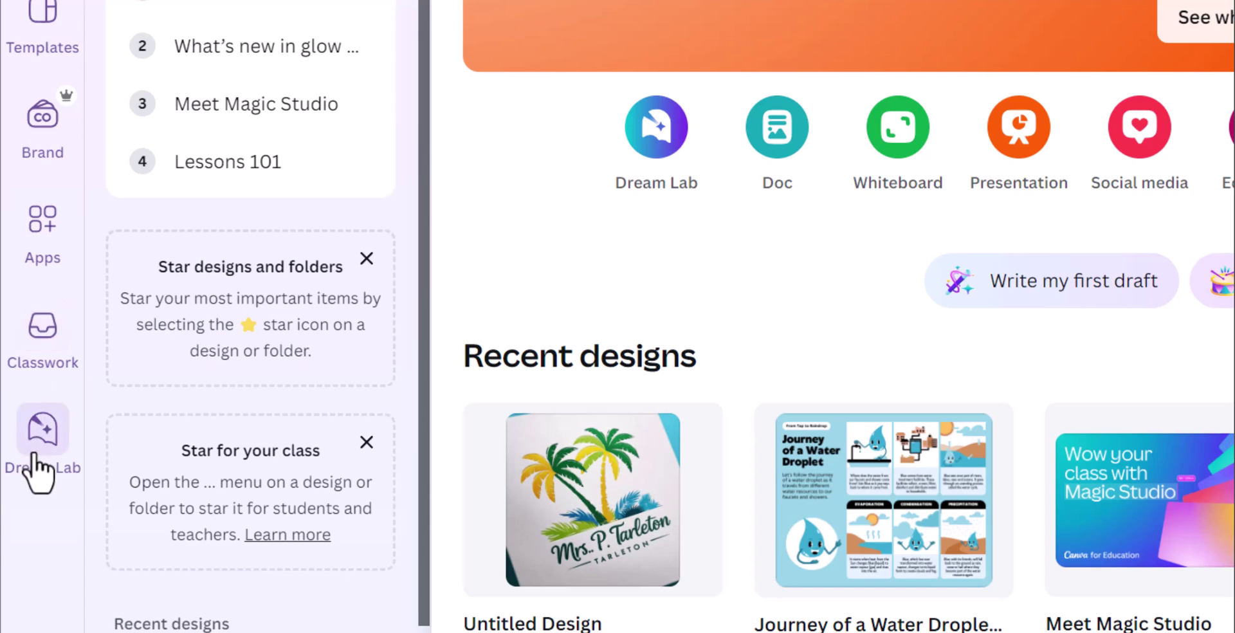
Open Dream Lab and paste the underwater tea party prompt of dolphins and octopuses sipping tea.
left_click(34, 456)
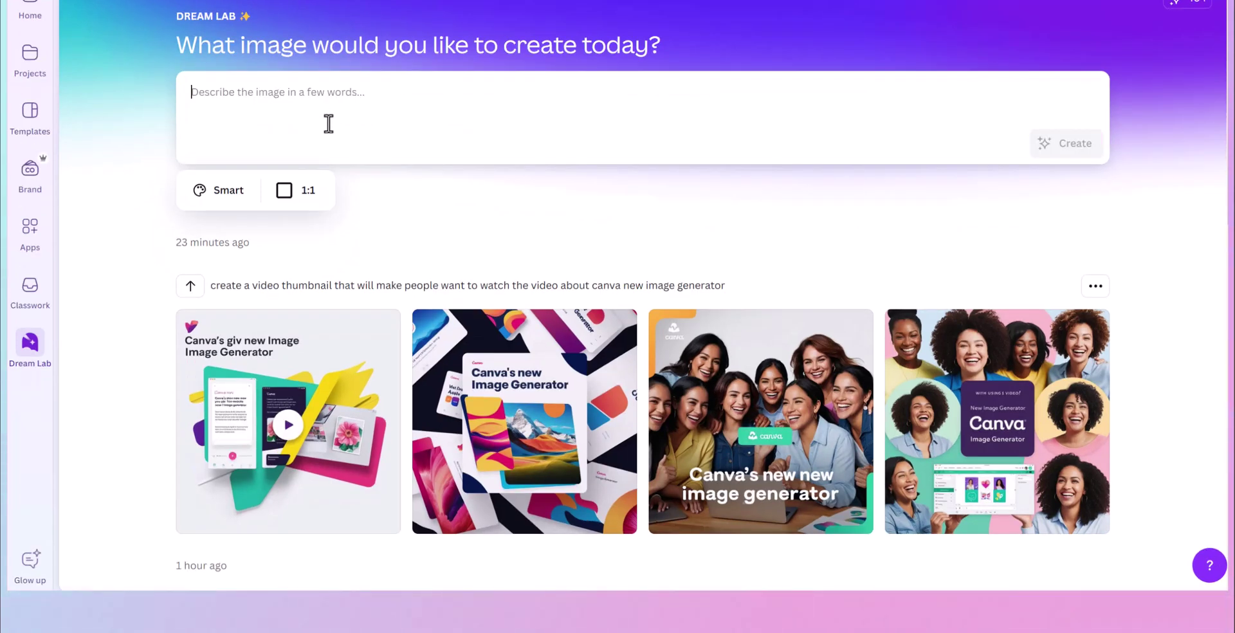
left_click(250, 116)
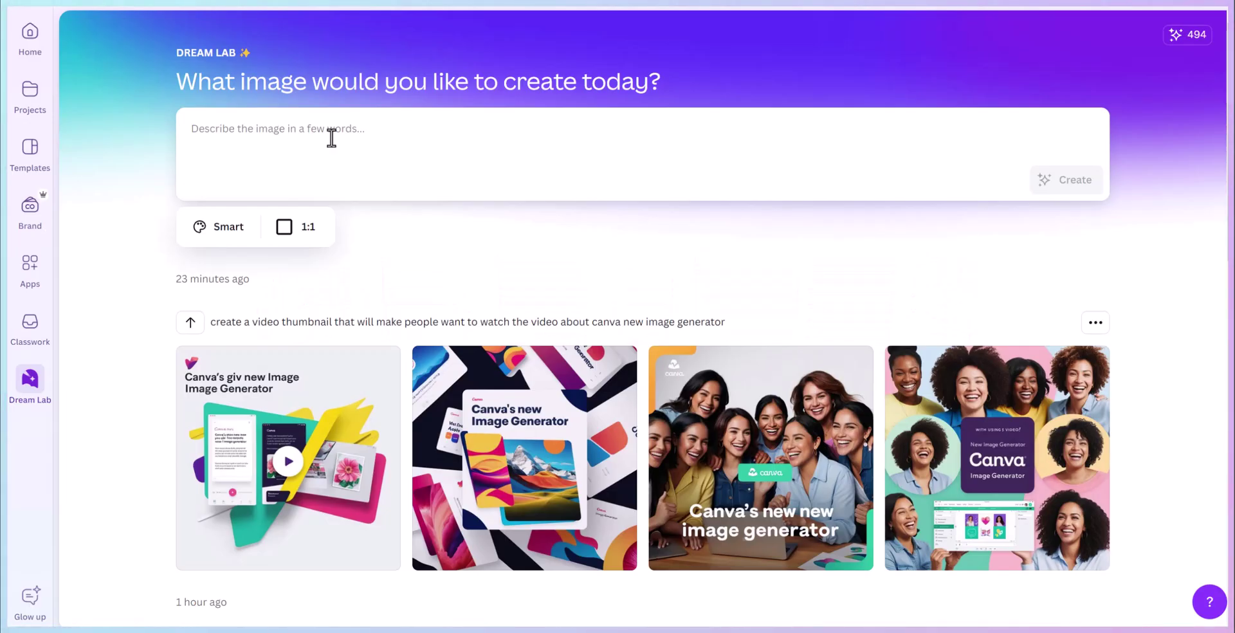
type("Underwater Tea Party: A charming scene of sea creatures—like dolphins and octopuses—sipping tea at a beautifully set table on the ocean floor.")
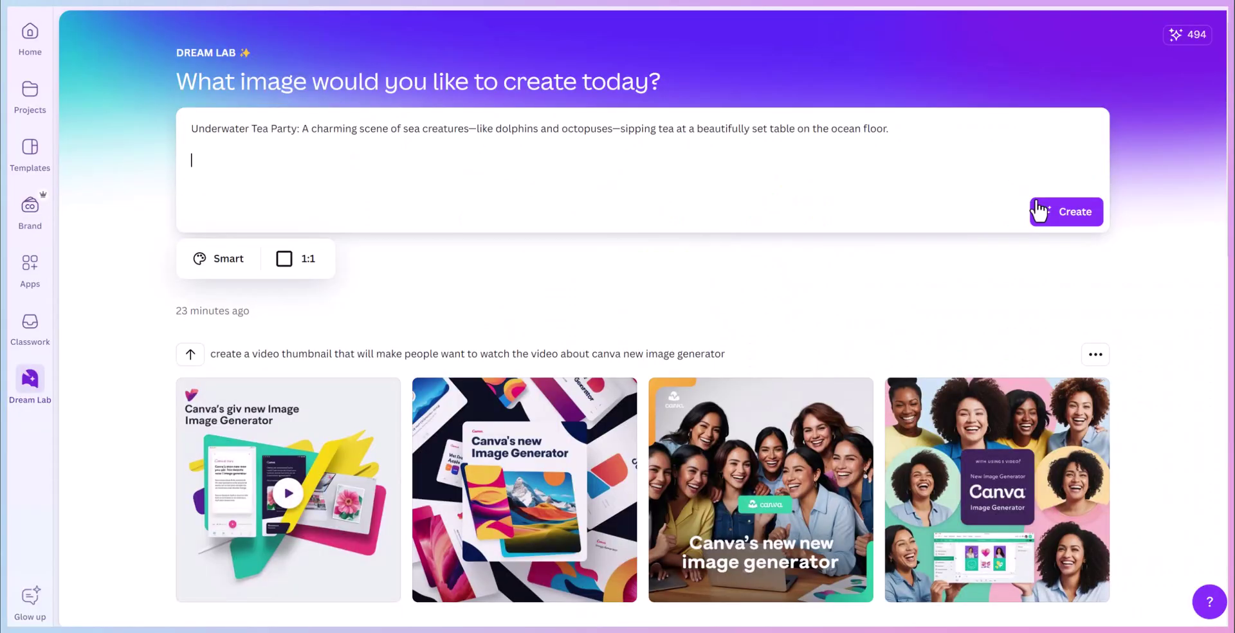
Create four underwater tea party images from the prompt and check the results.
left_click(1073, 213)
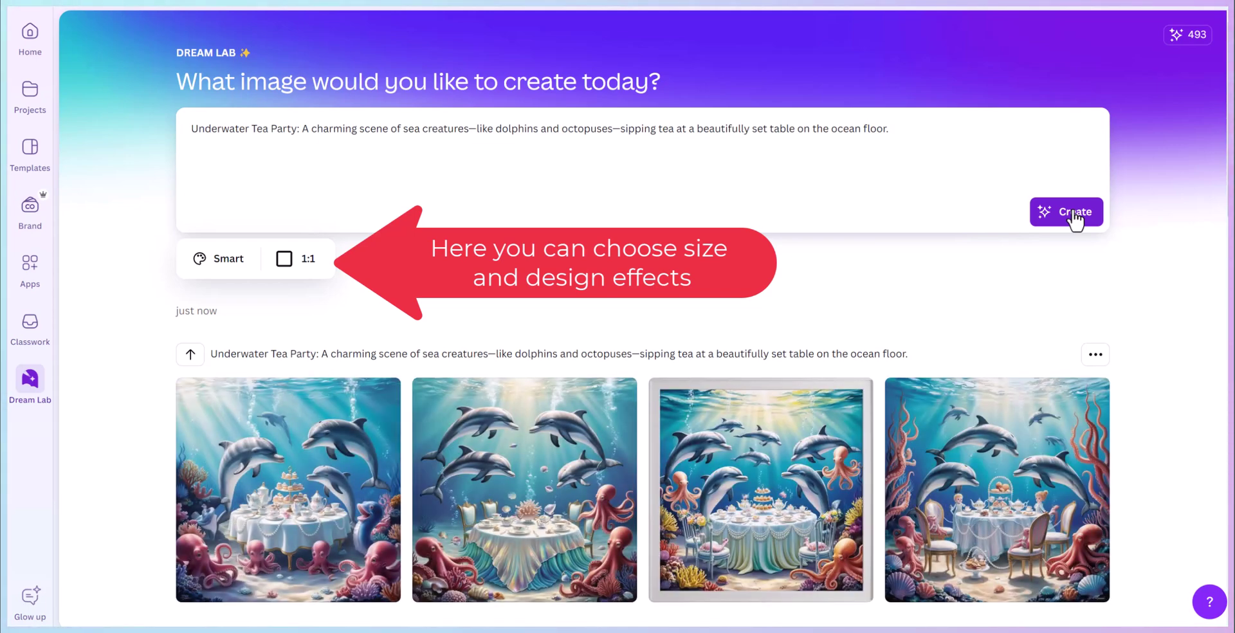
scroll(1073, 213, "down", 2)
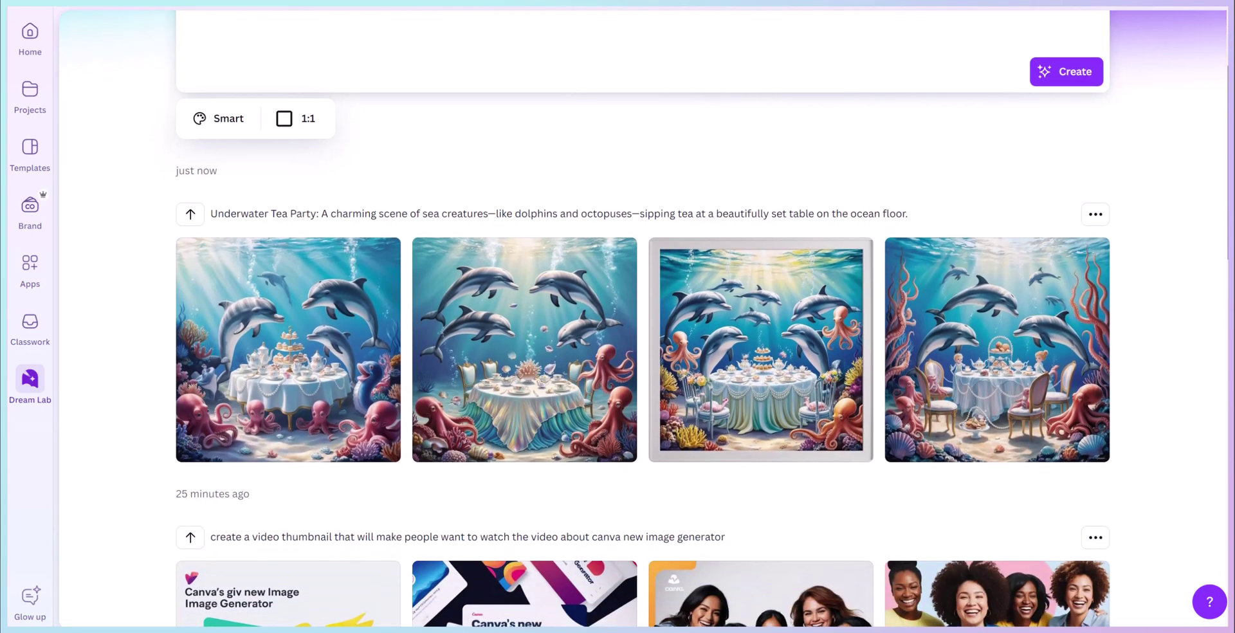
scroll(1073, 213, "up", 1)
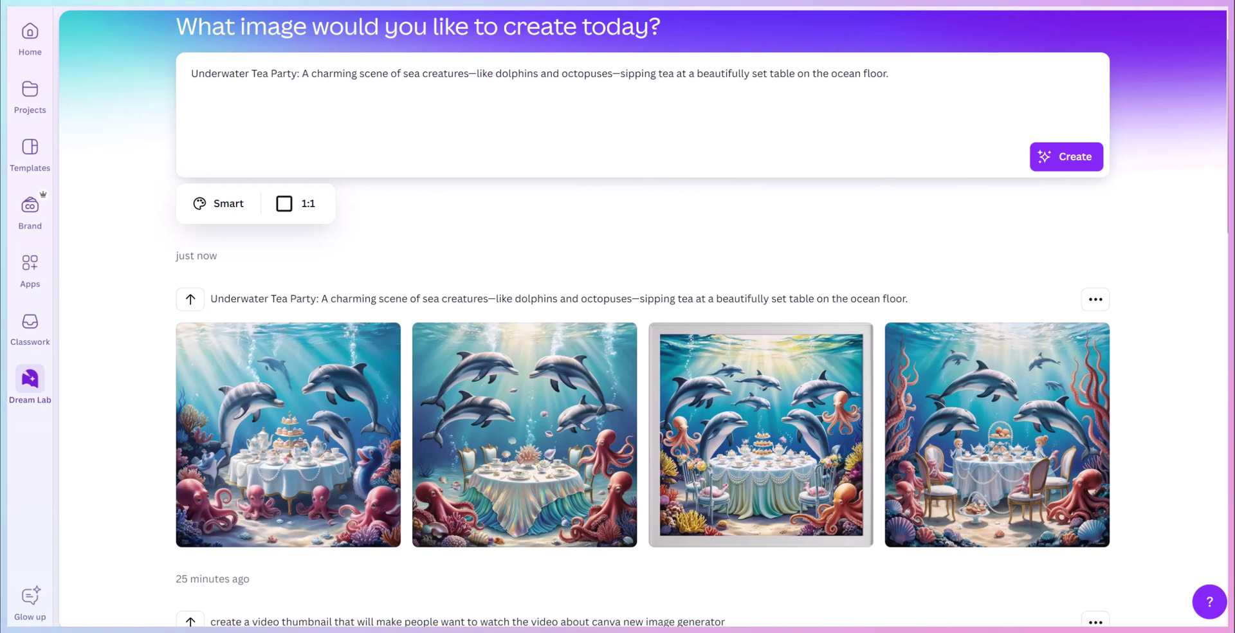
Scroll down the Dream Lab results to the first pink palm-tree sunset logo.
scroll(643, 318, "down", 6)
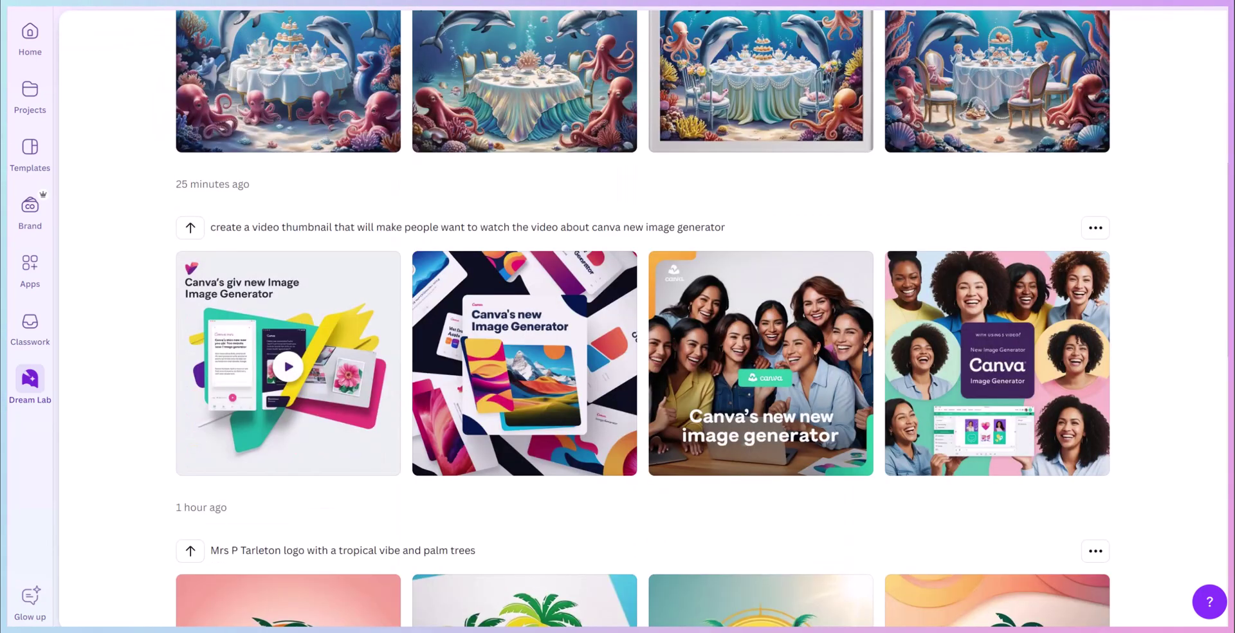
scroll(643, 318, "down", 1)
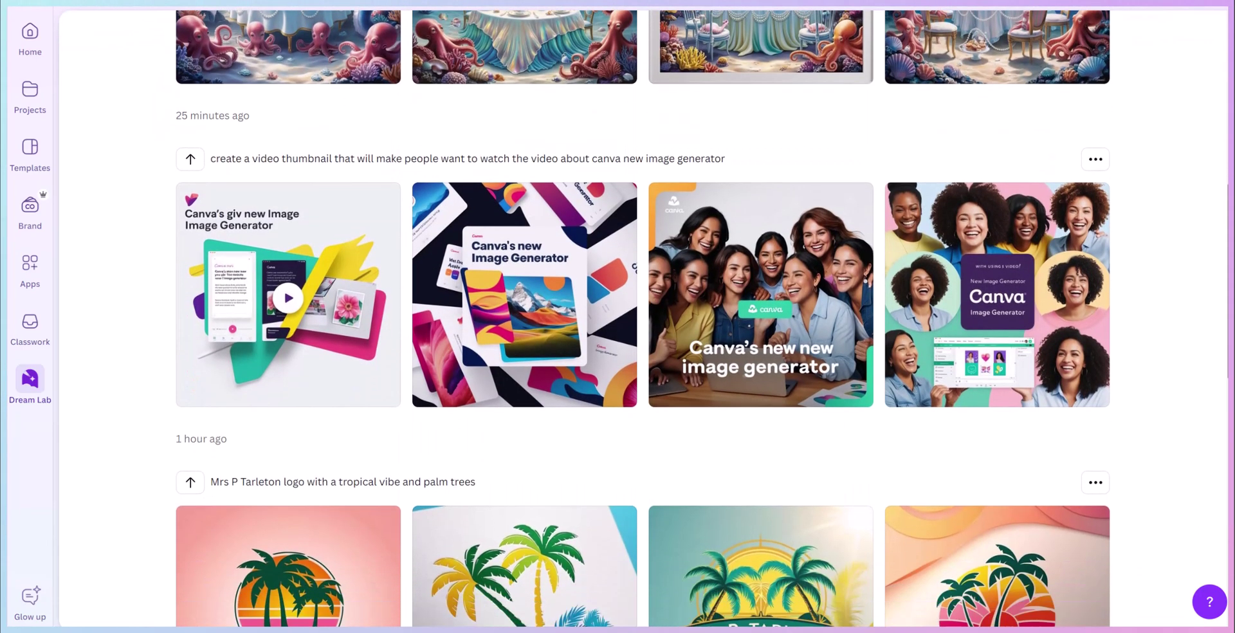
scroll(643, 319, "up", 1)
scroll(643, 319, "down", 1)
scroll(643, 319, "down", 1)
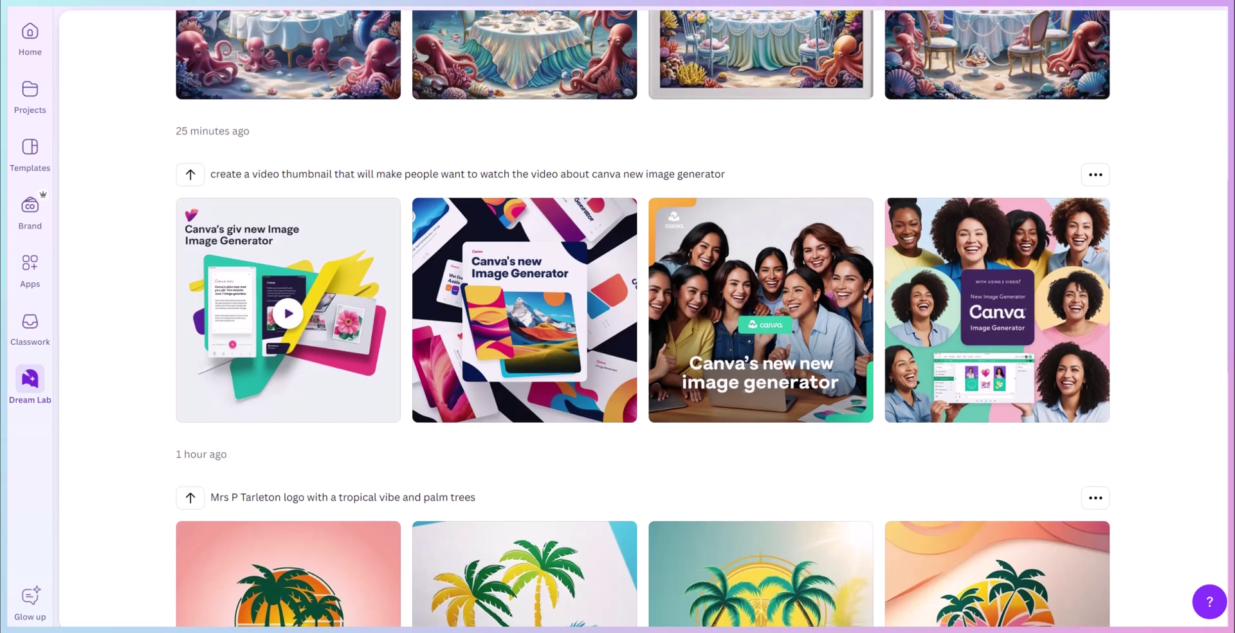
scroll(644, 318, "down", 7)
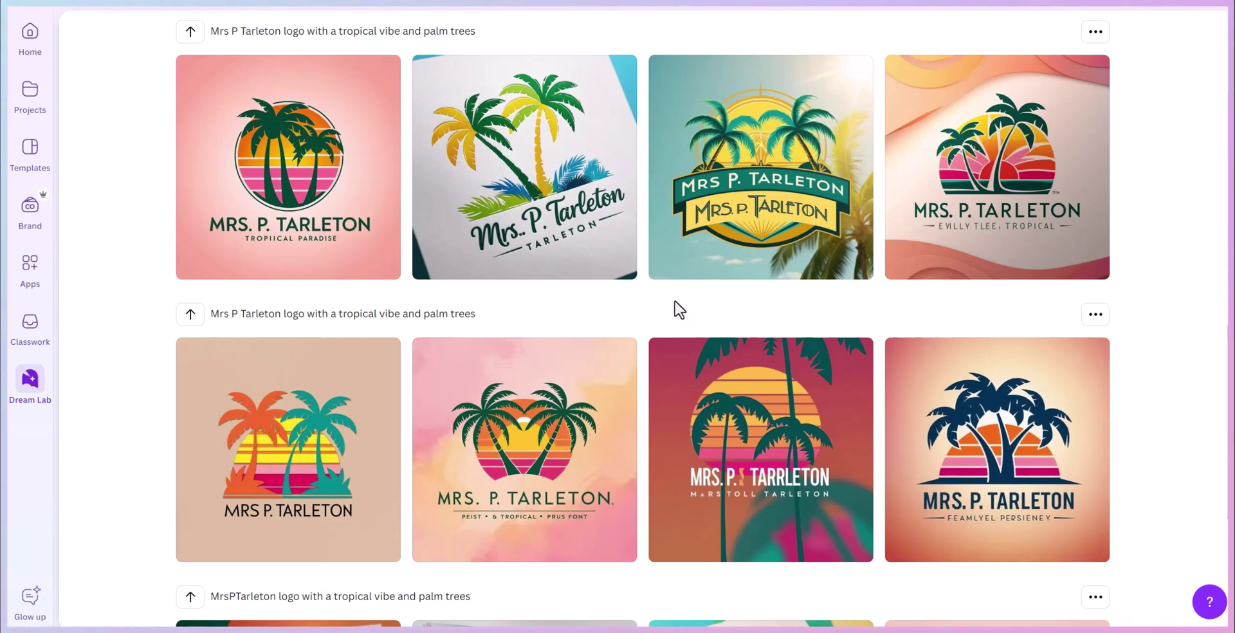
mouse_move(282, 256)
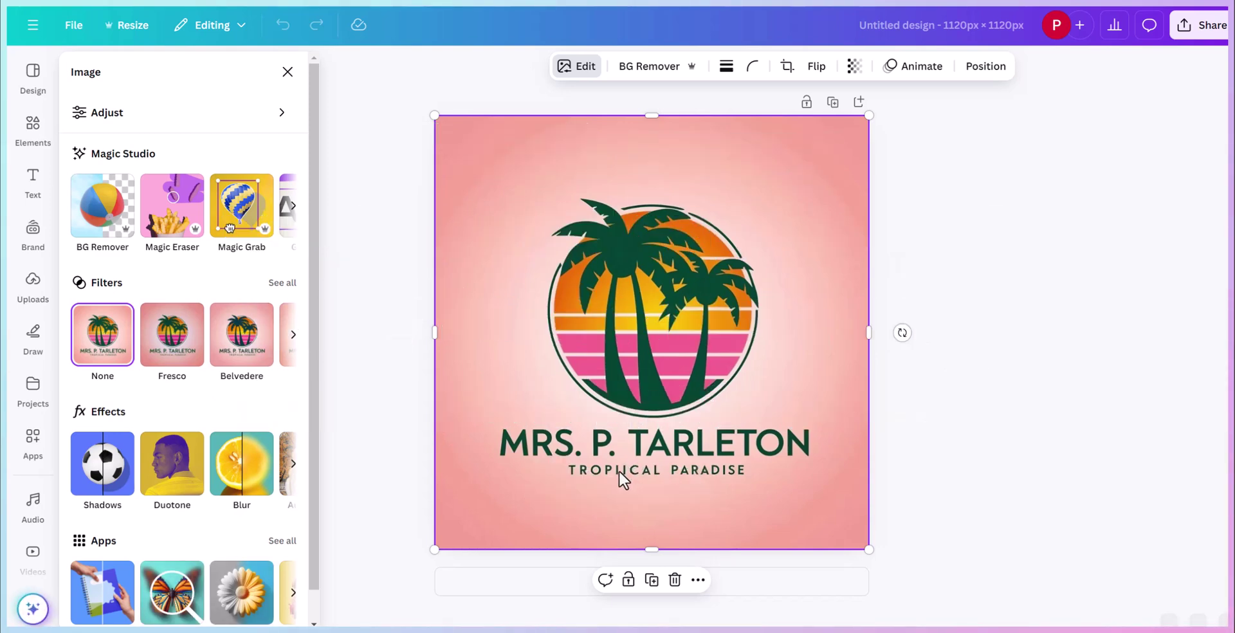
Extract the logo's name and tagline with Grab Text (All text) into a Nourd Bold text box.
double_click(620, 479)
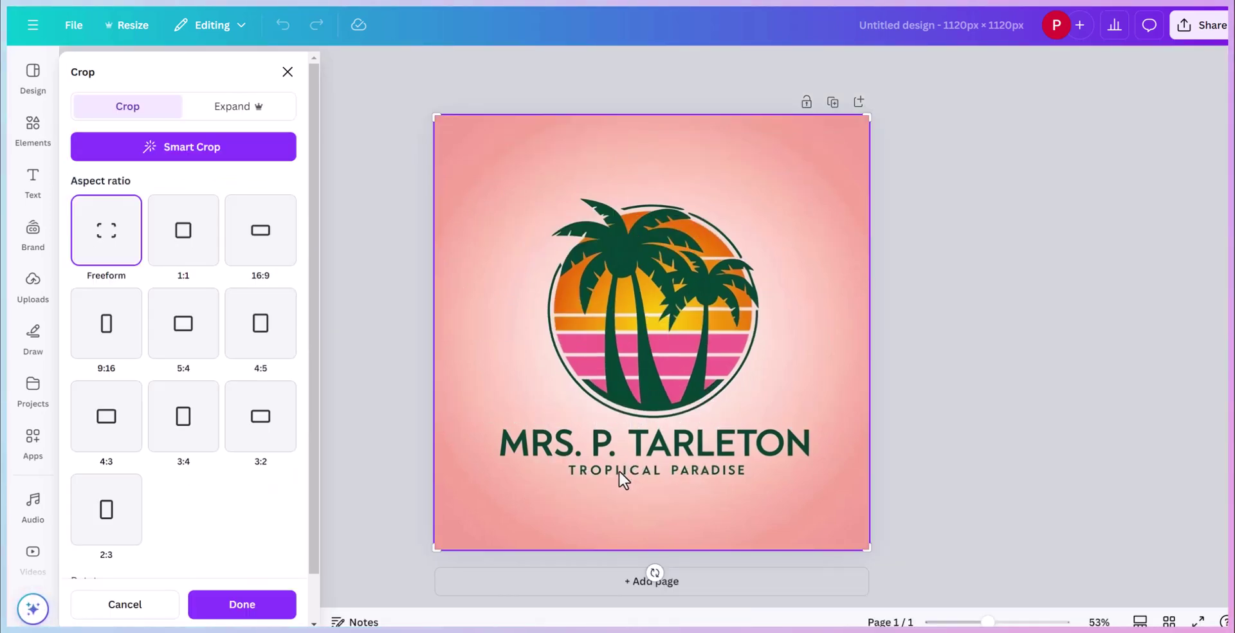
double_click(693, 260)
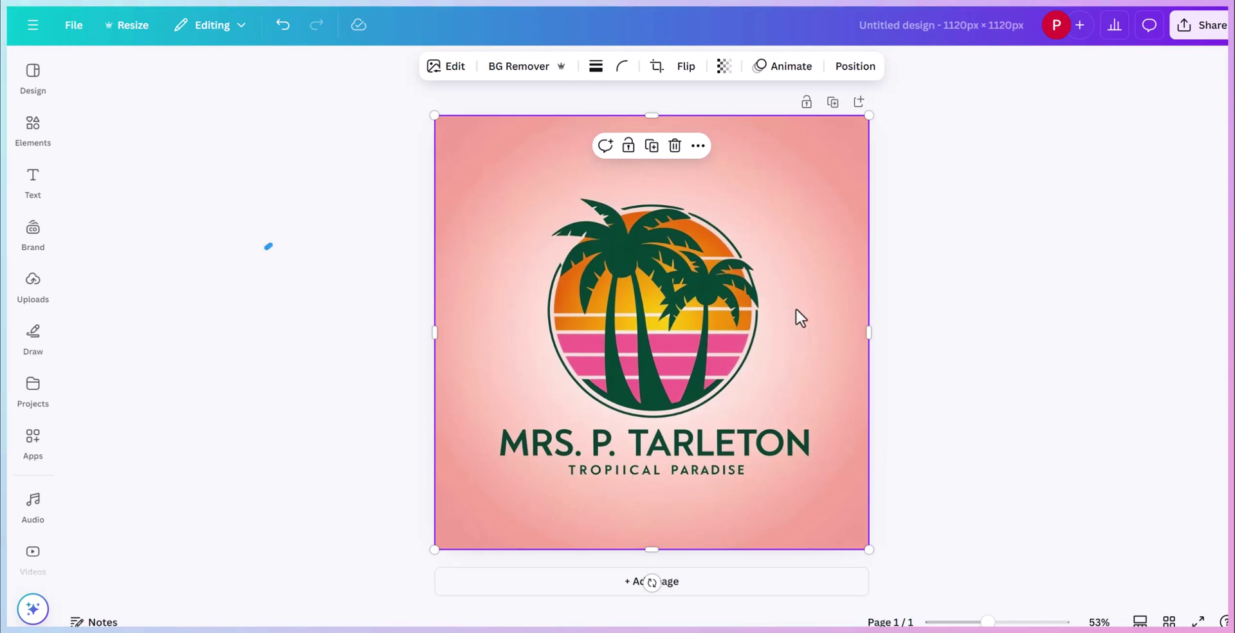
left_click(452, 76)
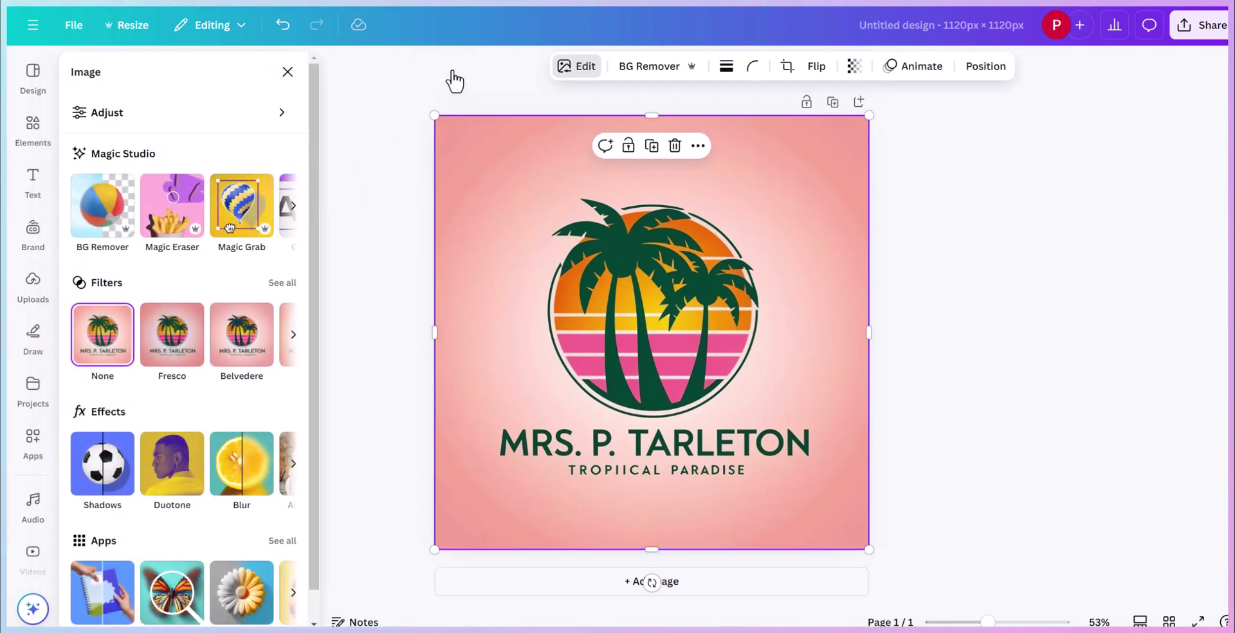
left_click(292, 206)
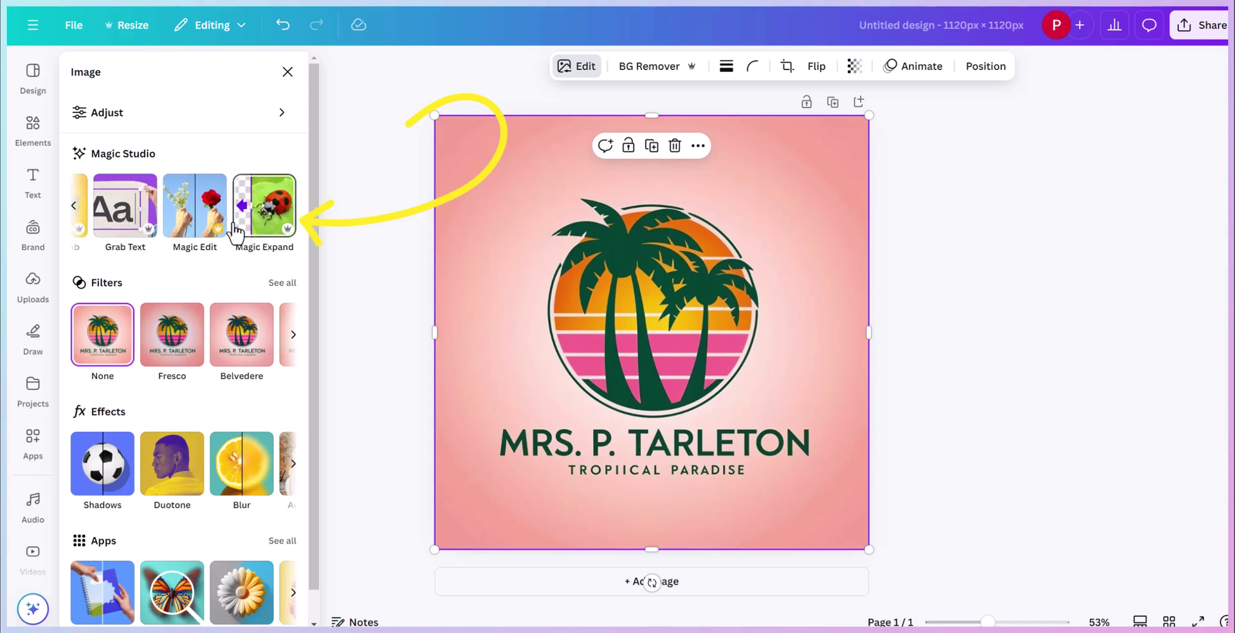
left_click(124, 218)
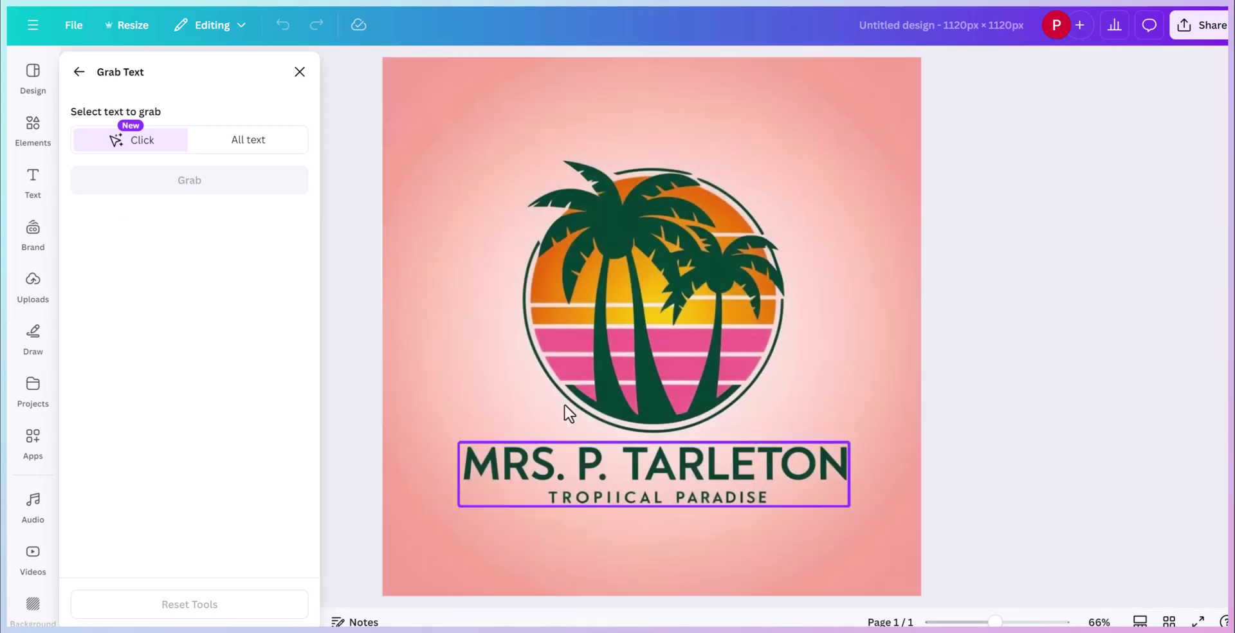
left_click(604, 476)
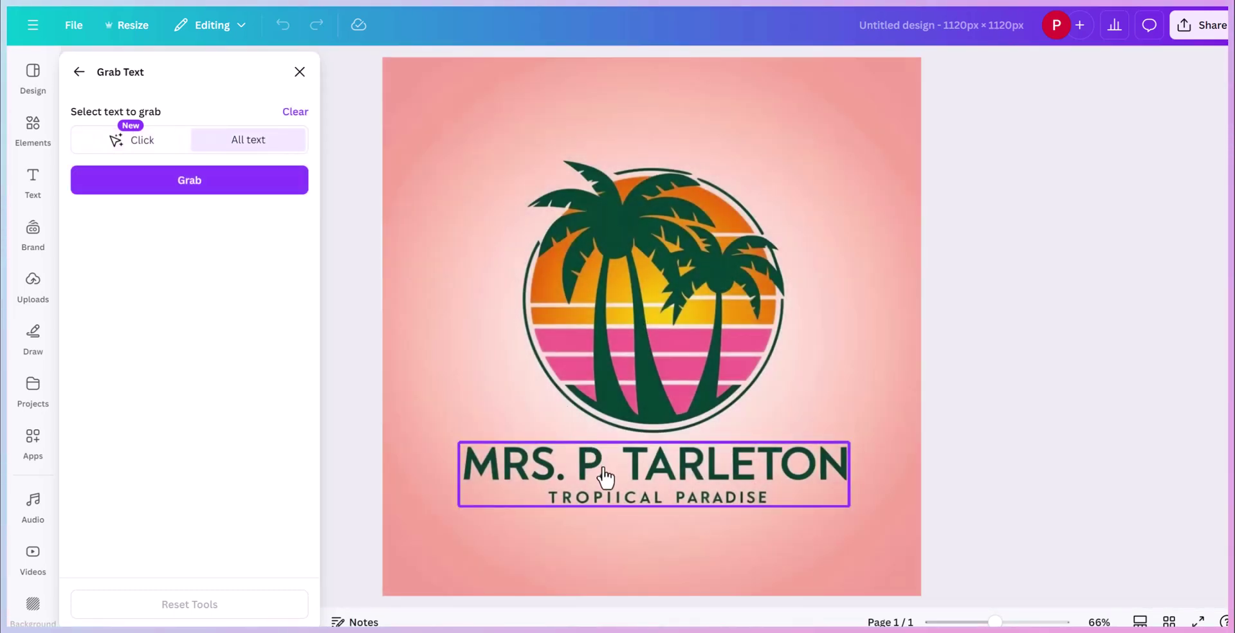
left_click(175, 182)
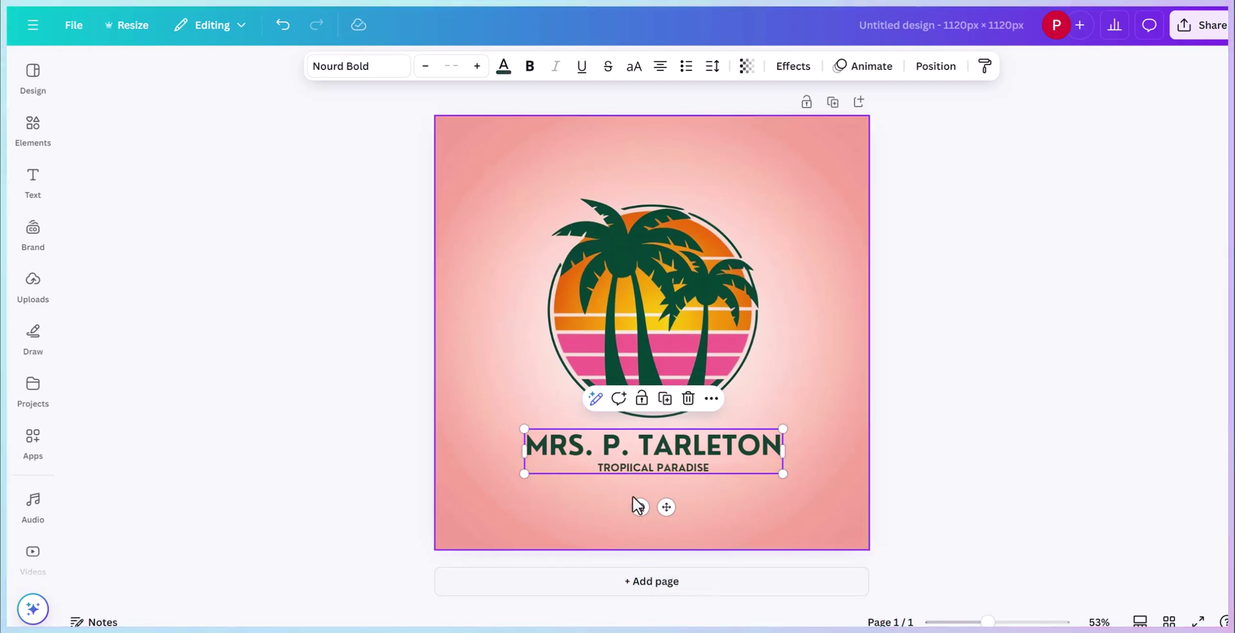
Add a blank second page and drag the extracted name text down toward it.
left_click(637, 585)
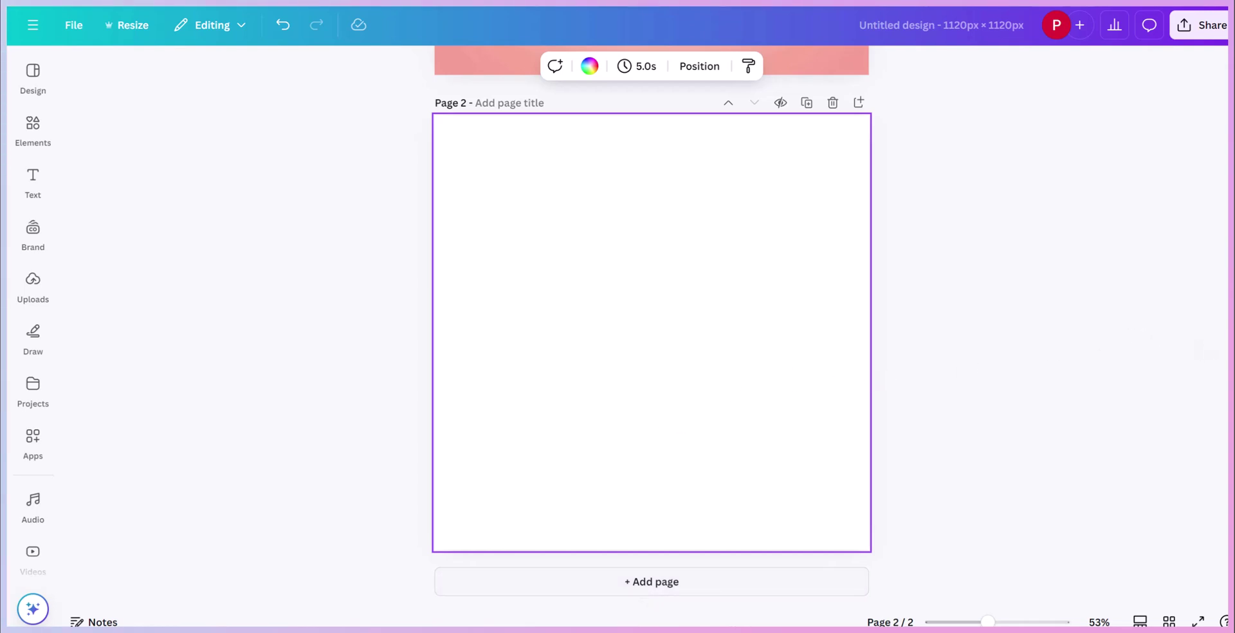
scroll(629, 270, "up", 3)
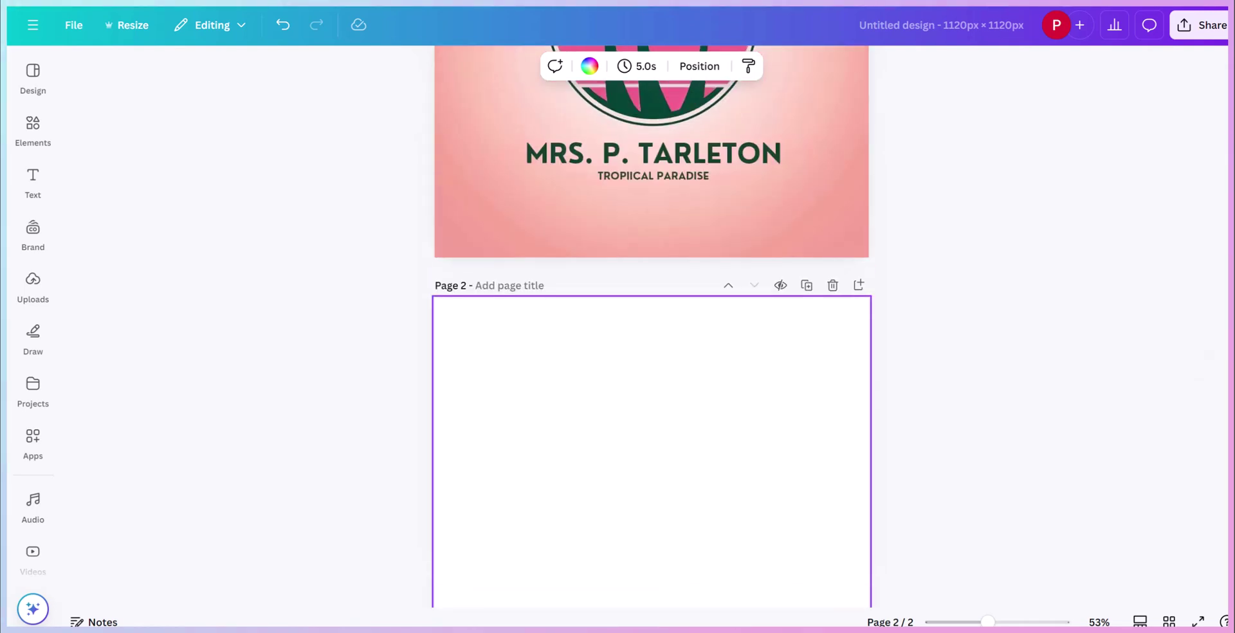
left_click(639, 198)
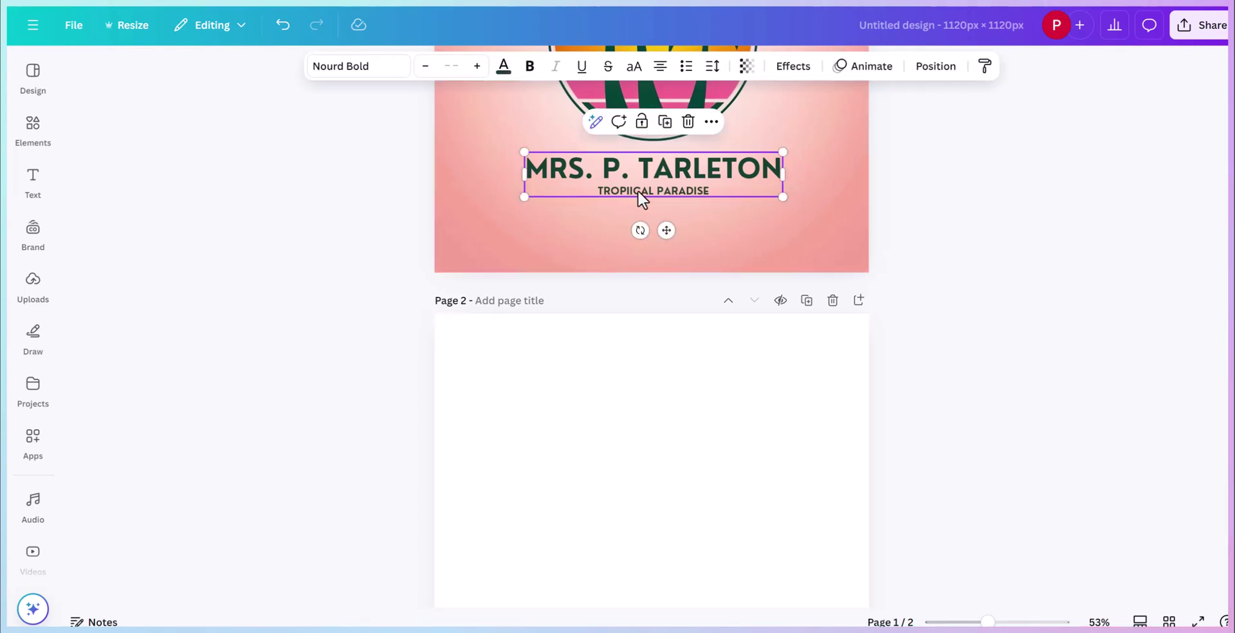
left_click_drag(639, 198, 634, 427)
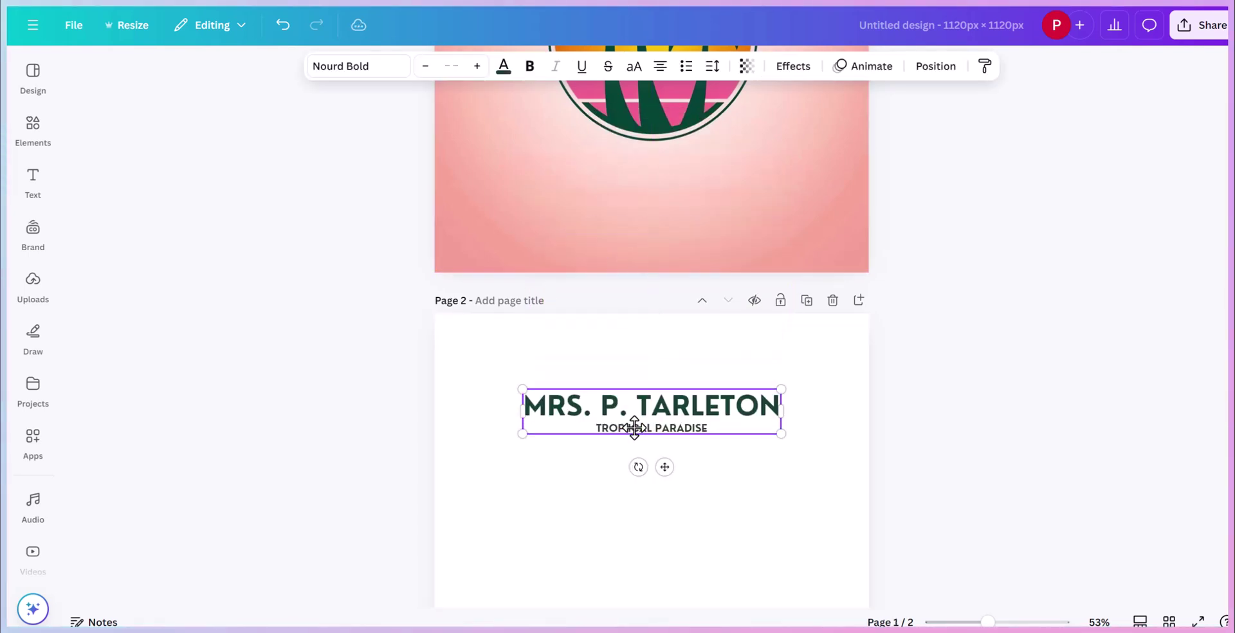
Fix TROPIICAL to TROPICAL and move the text block onto page 1 below the logo.
double_click(635, 427)
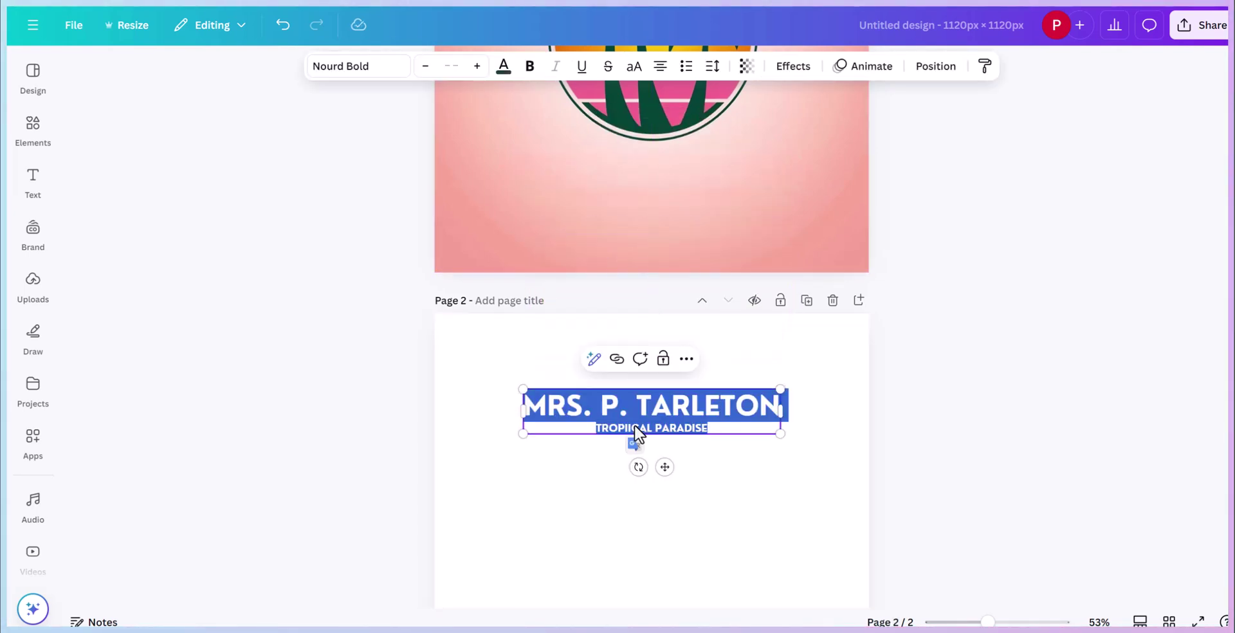
left_click(634, 427)
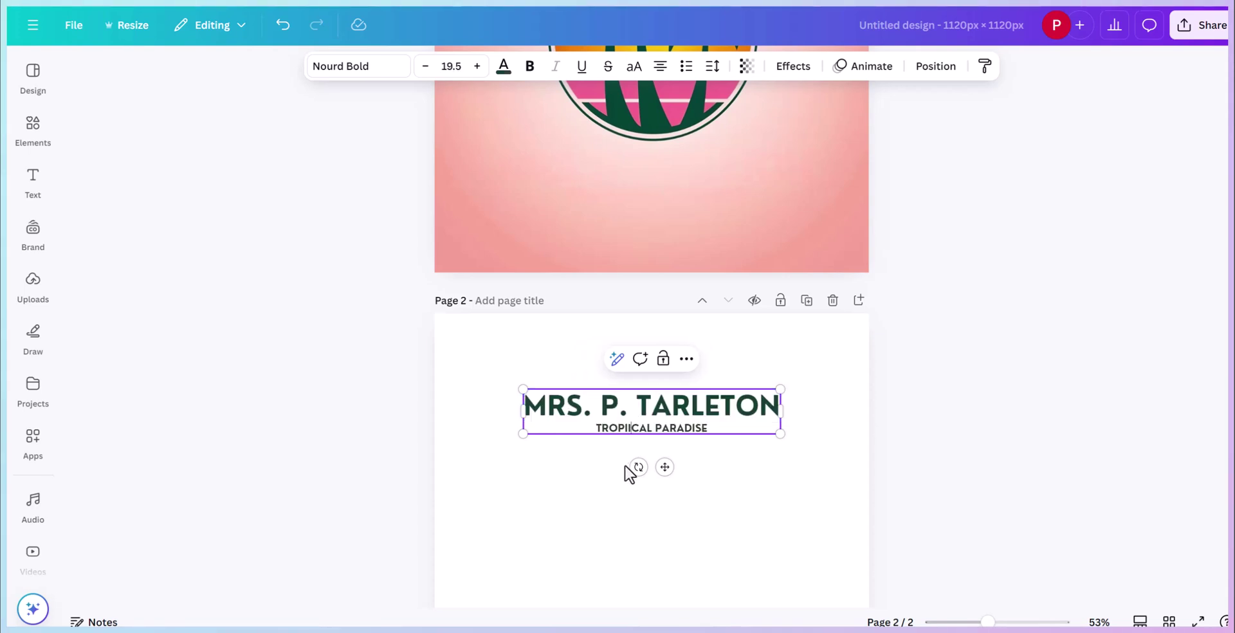
key("BackSpace")
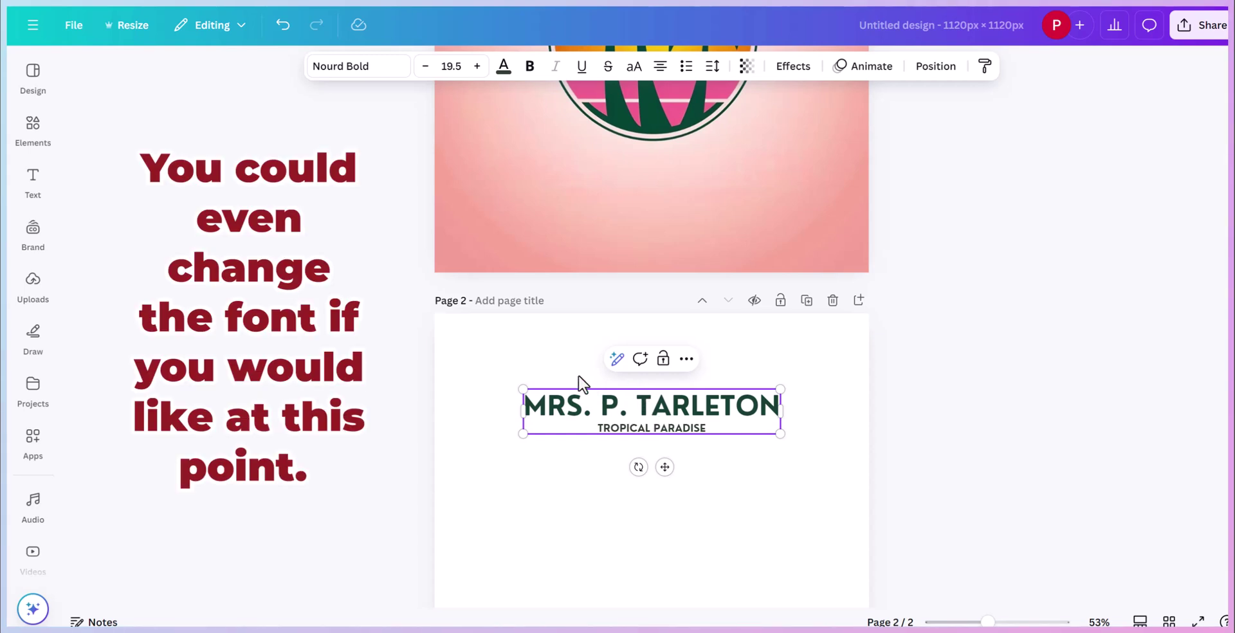
left_click(560, 371)
left_click_drag(593, 409, 602, 182)
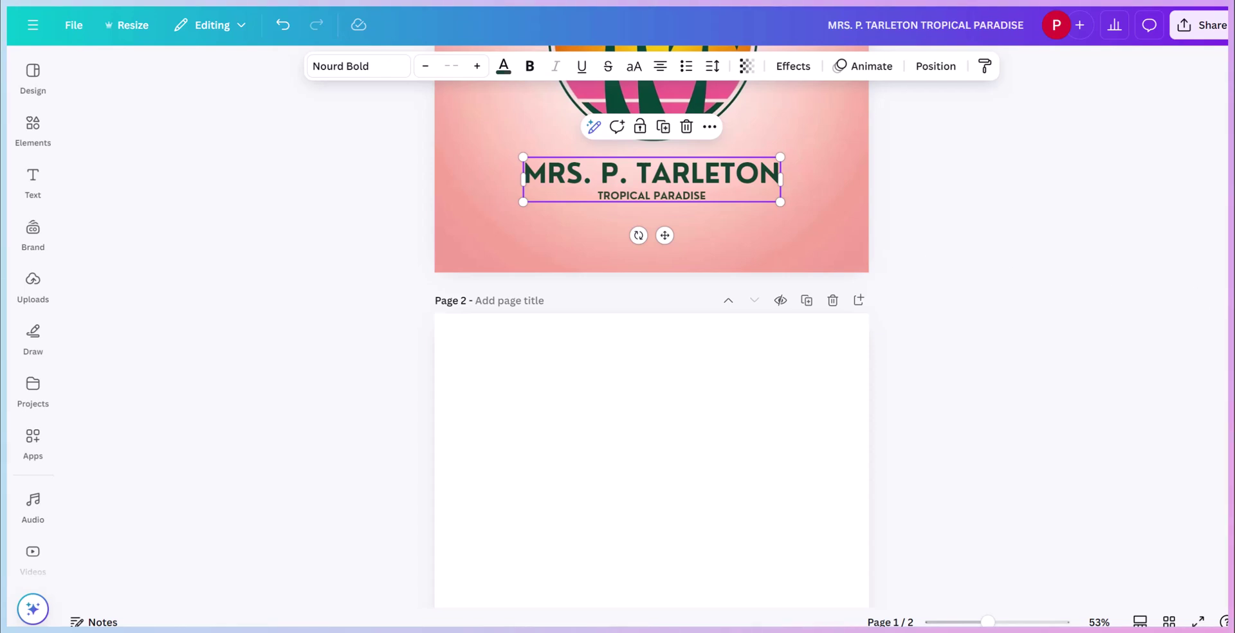
Scroll the Dream Lab results and pick the second Mrs P Tarleton palm-tree logo.
scroll(1130, 149, "up", 4)
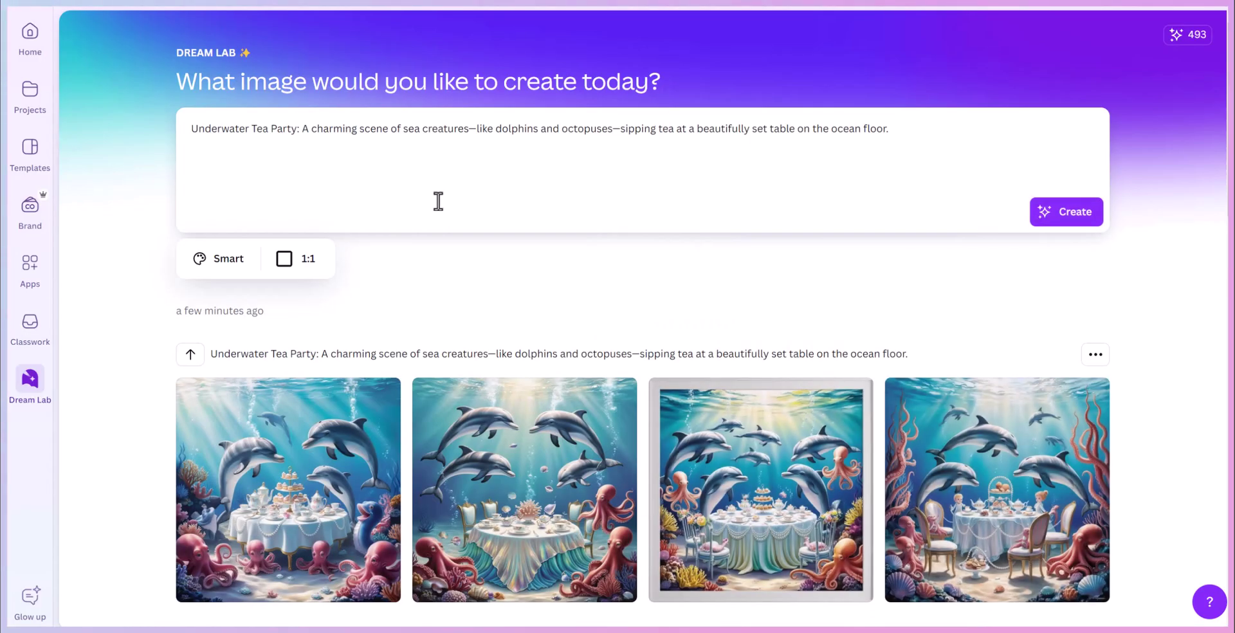
scroll(643, 321, "down", 8)
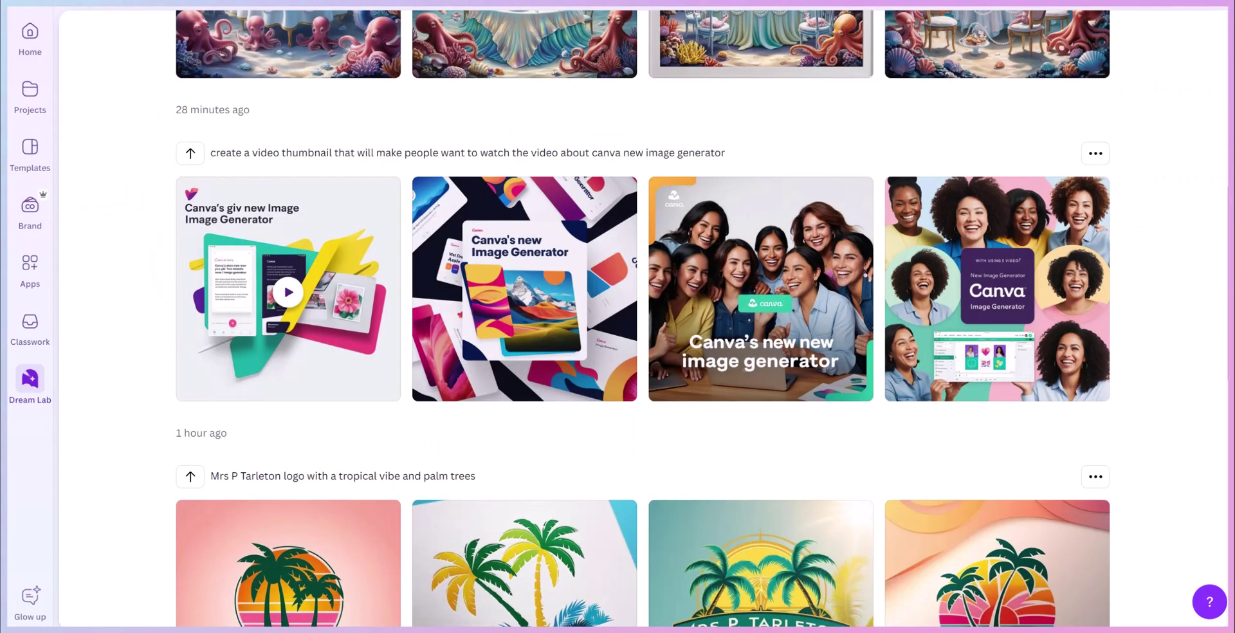
scroll(523, 316, "down", 5)
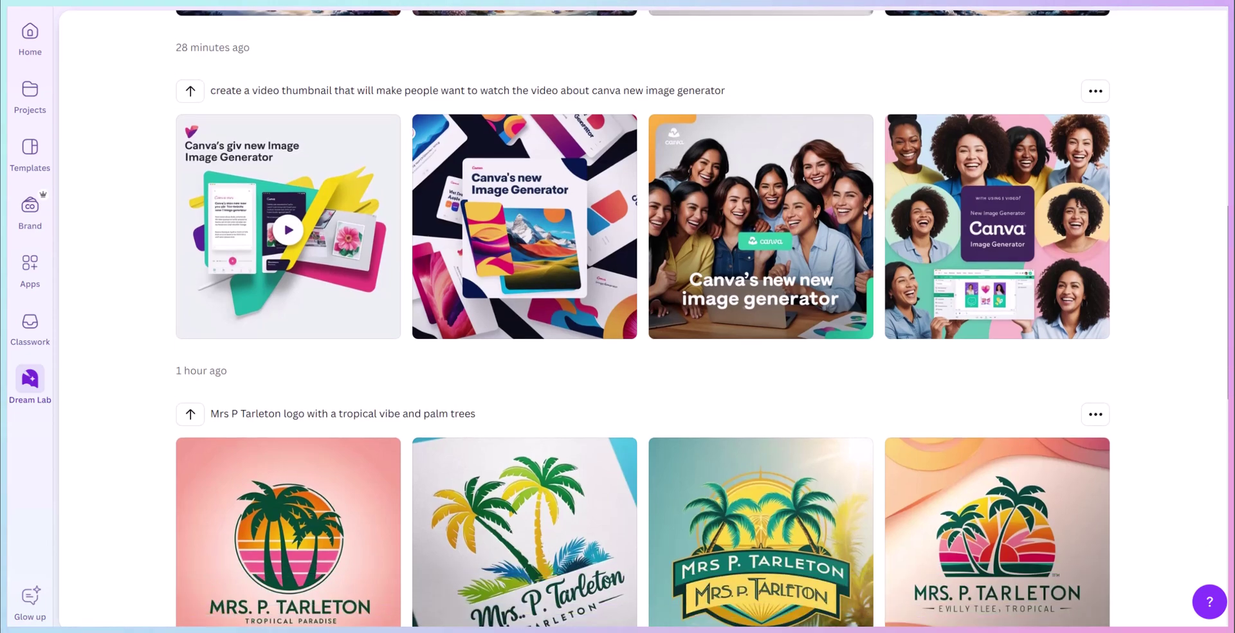
left_click(523, 315)
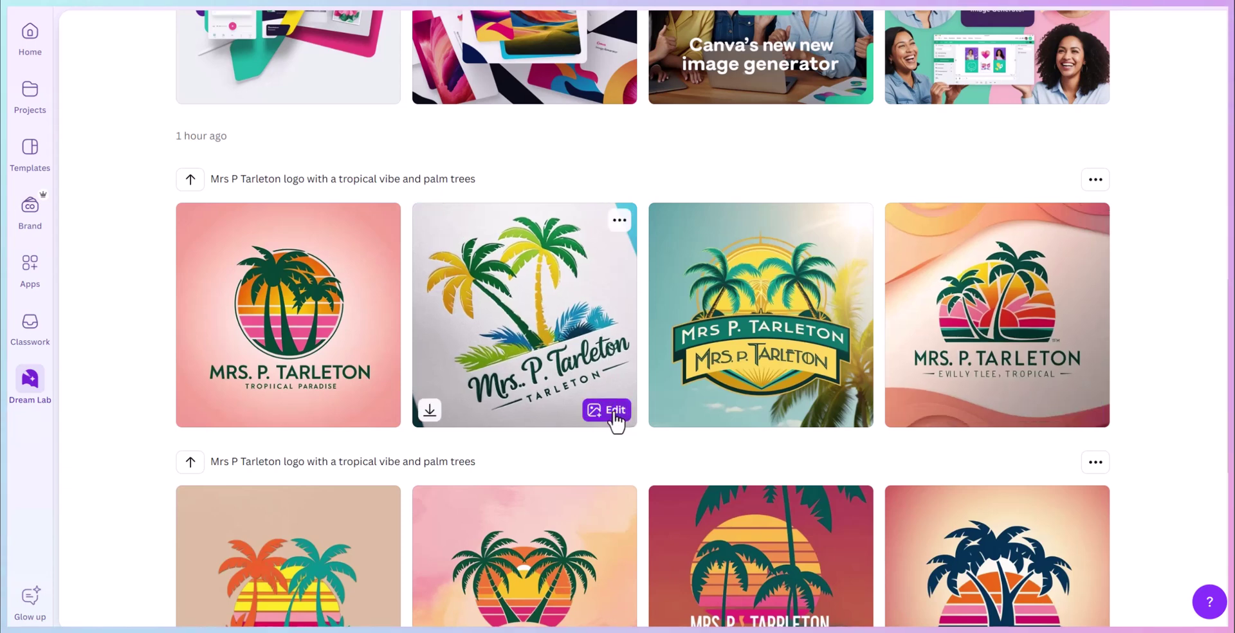
Magic Grab both palm trees, the right-hand bushes and the left grass as one element.
left_click(607, 410)
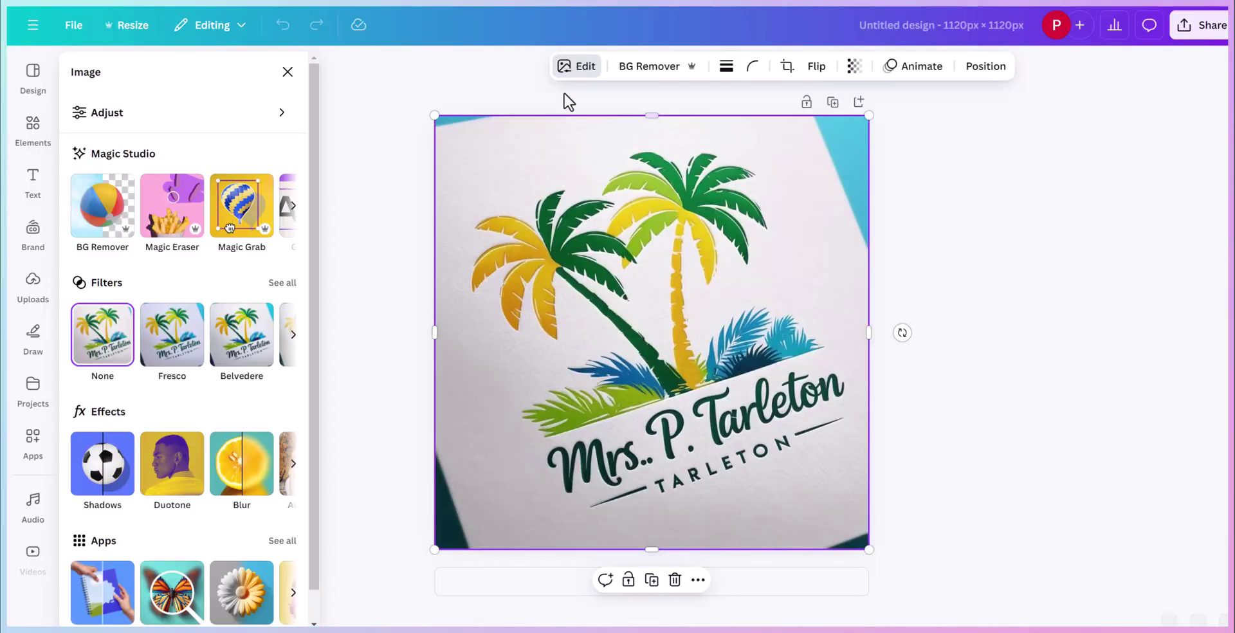
left_click(238, 222)
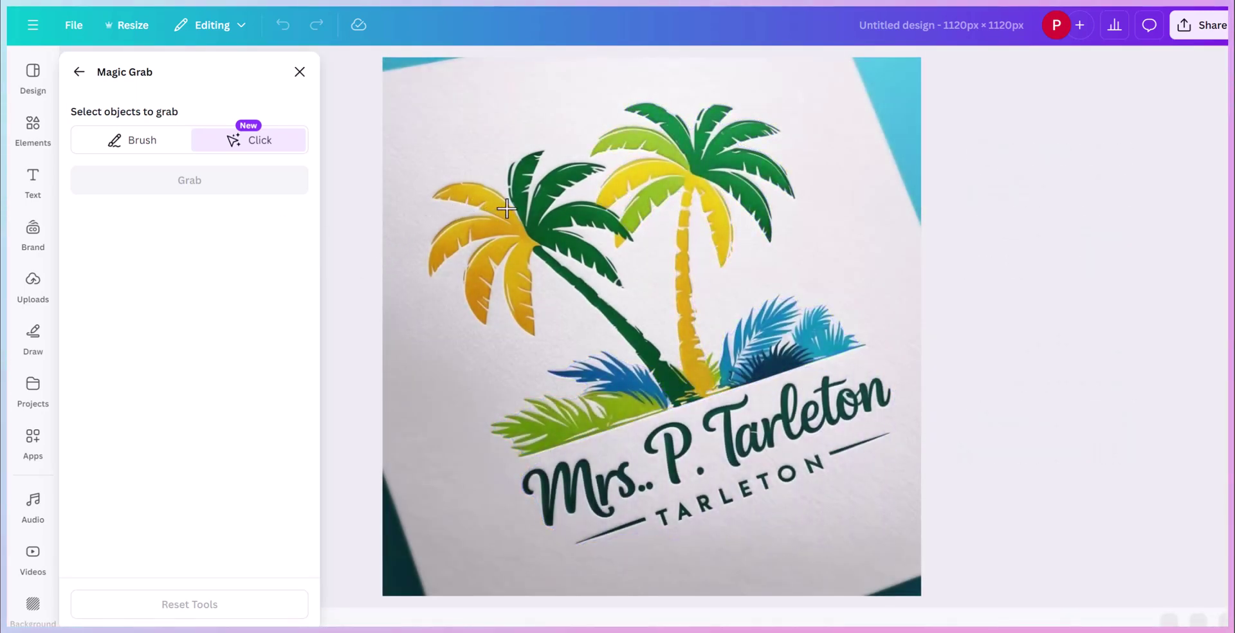
left_click(531, 219)
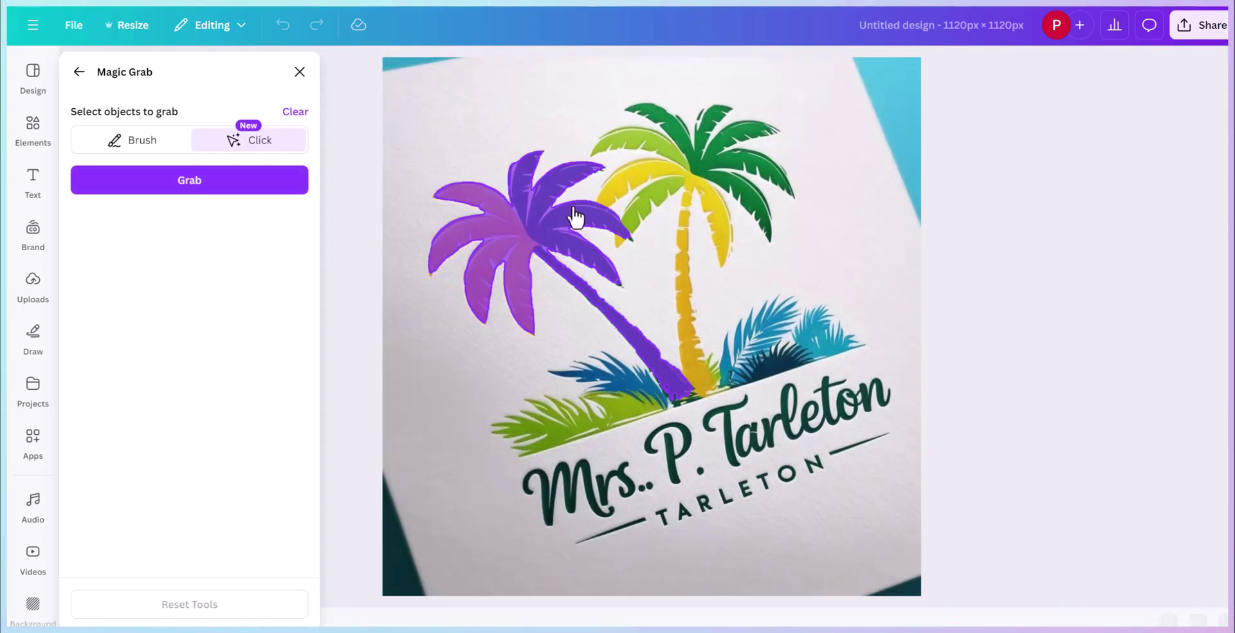
left_click(689, 182)
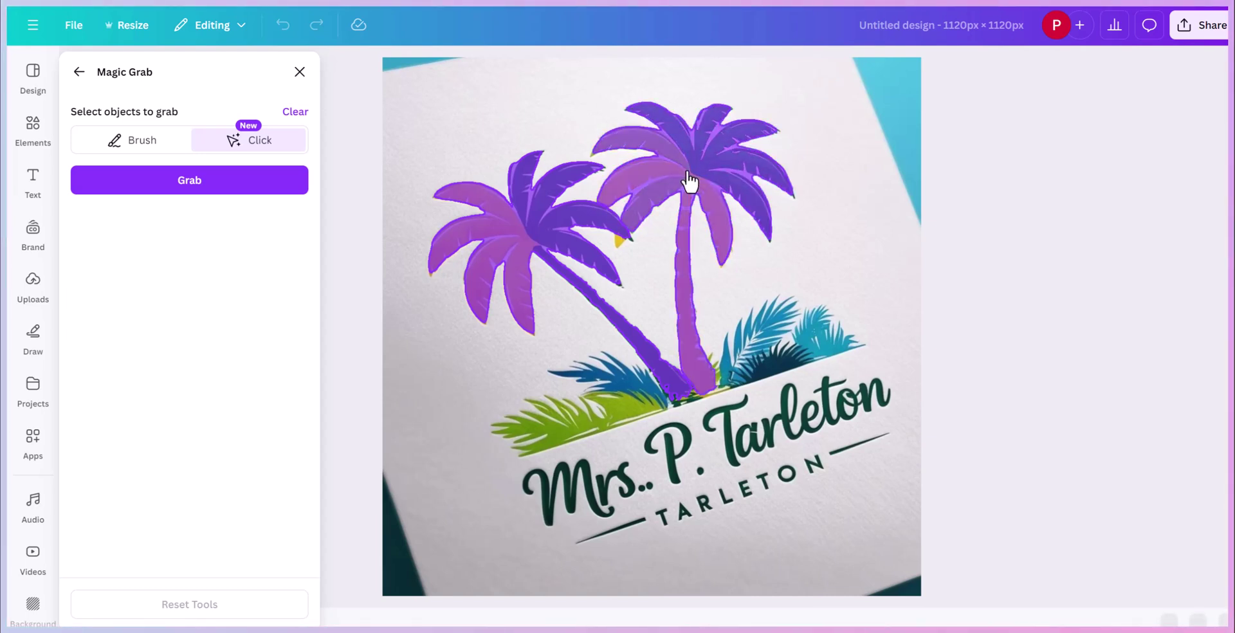
left_click(771, 338)
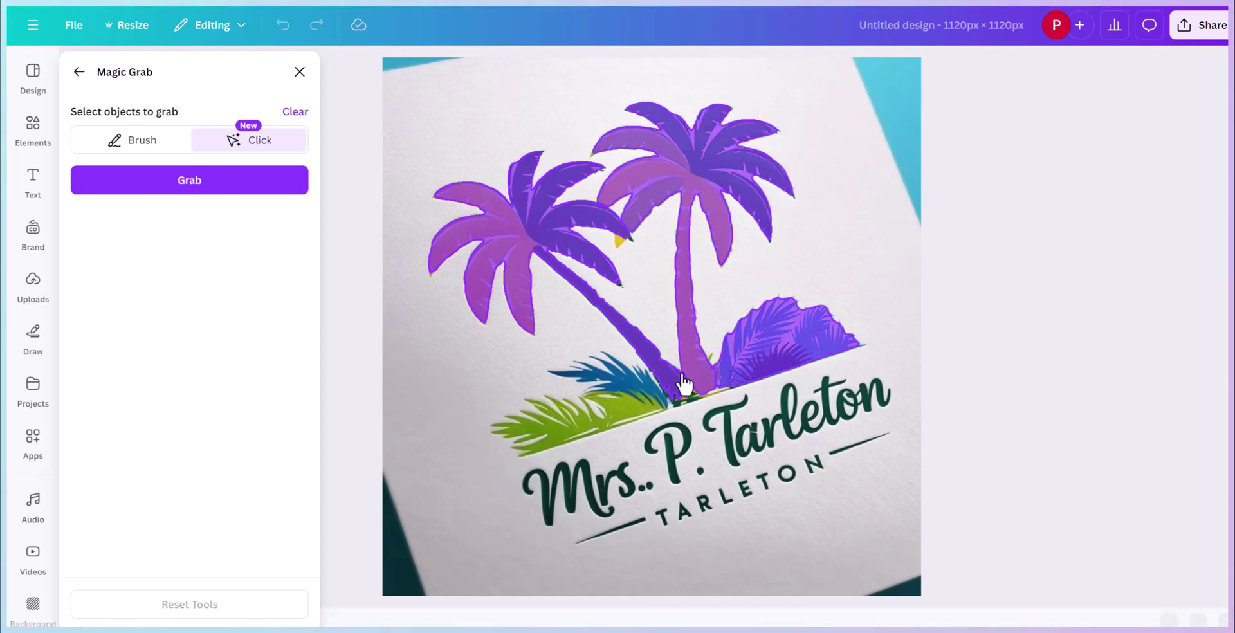
left_click(630, 399)
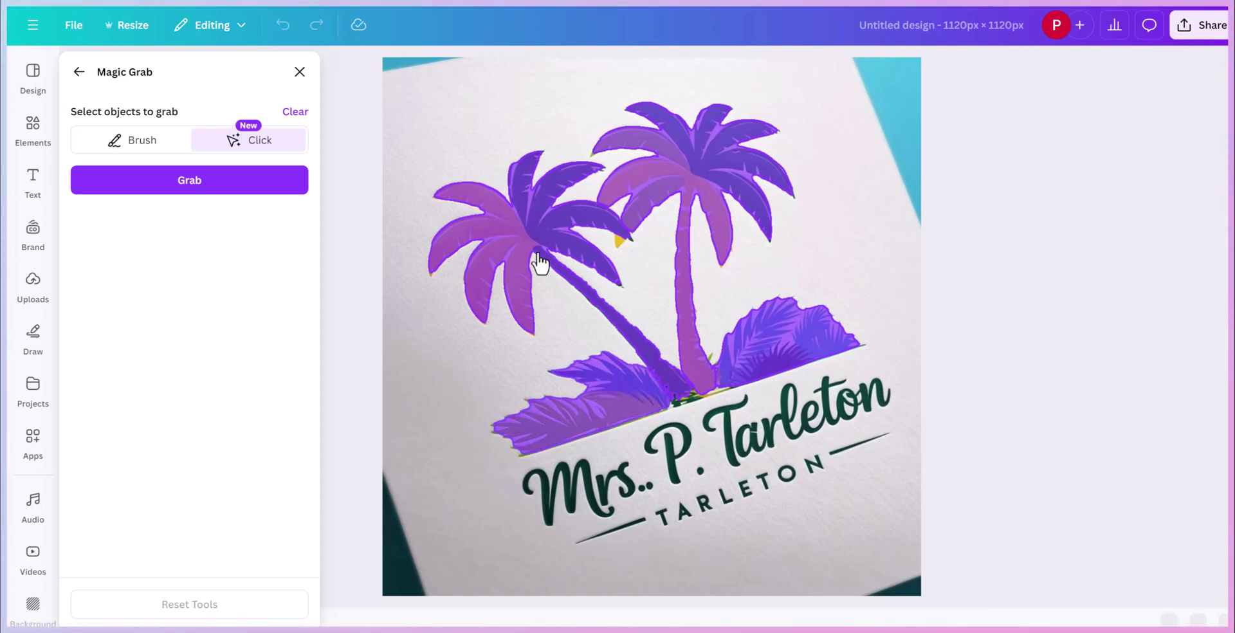
left_click(249, 184)
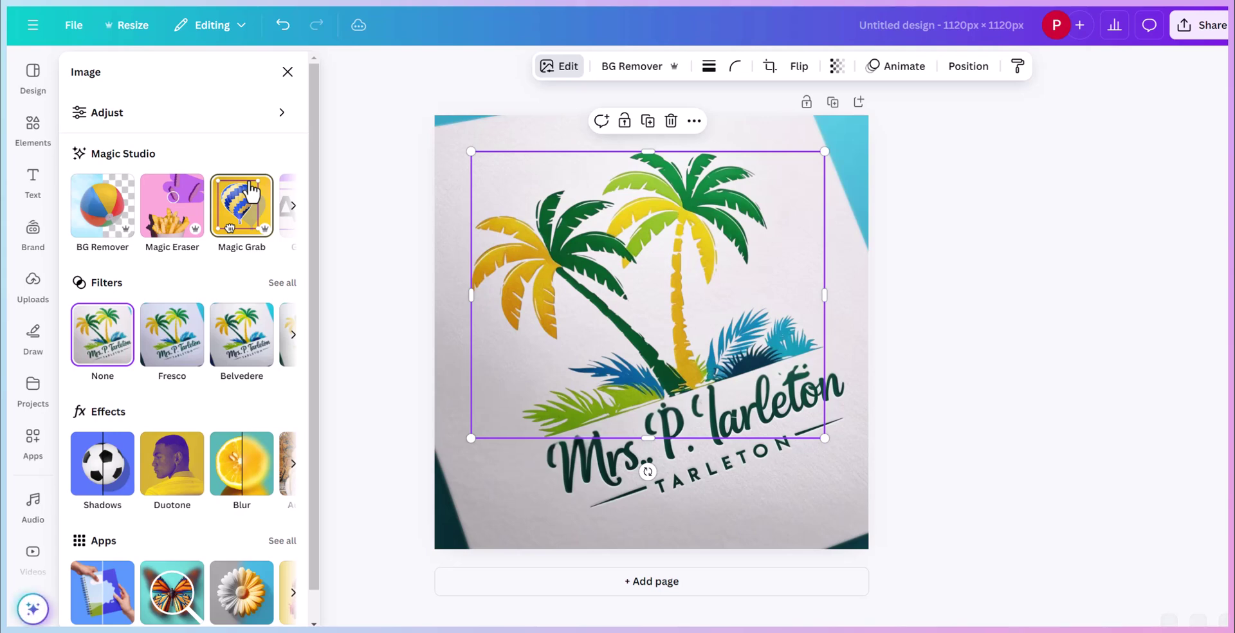
Add a blank second page and move the grabbed palm-tree graphic onto it.
left_click(648, 586)
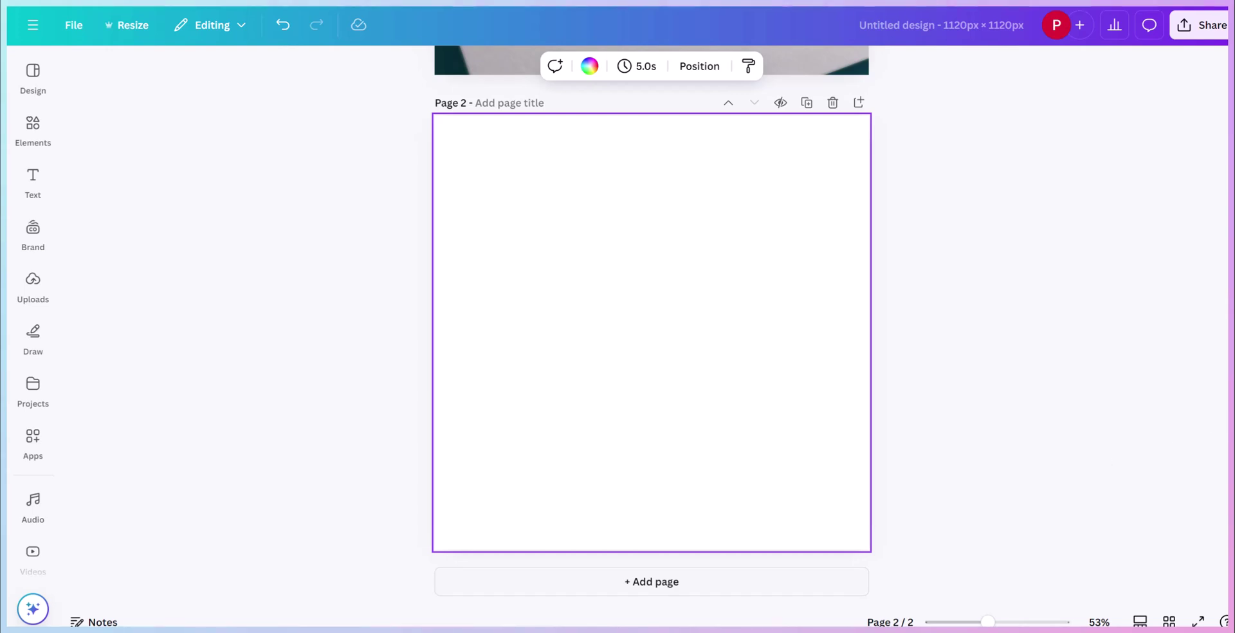
scroll(928, 259, "up", 5)
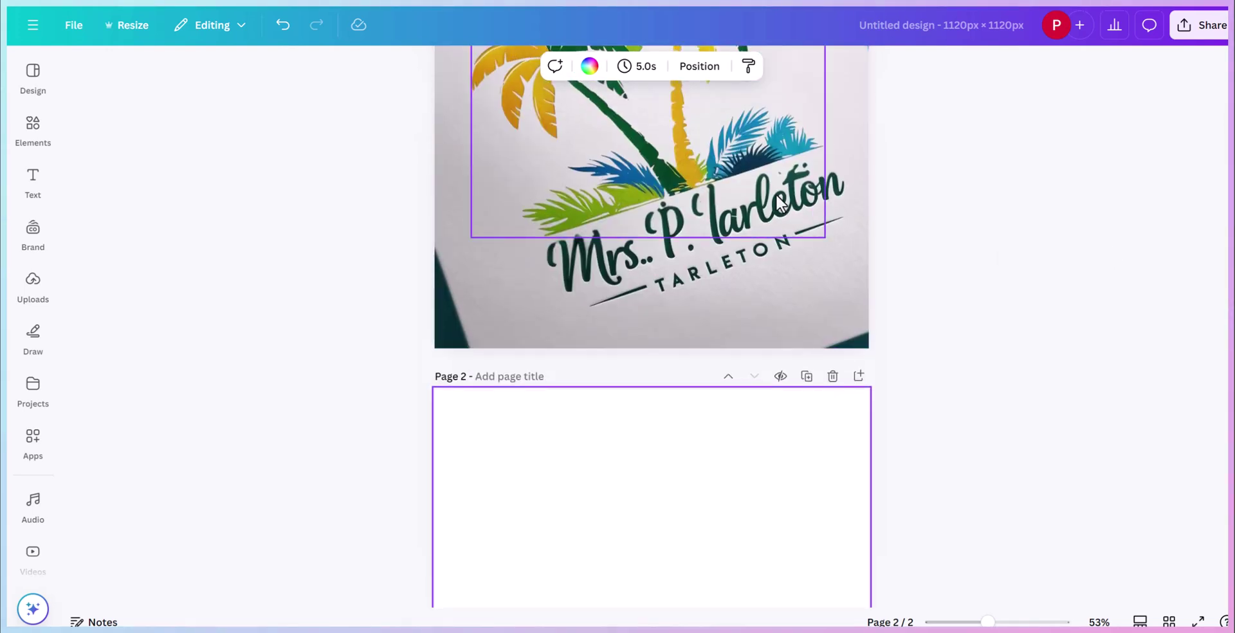
left_click(739, 196)
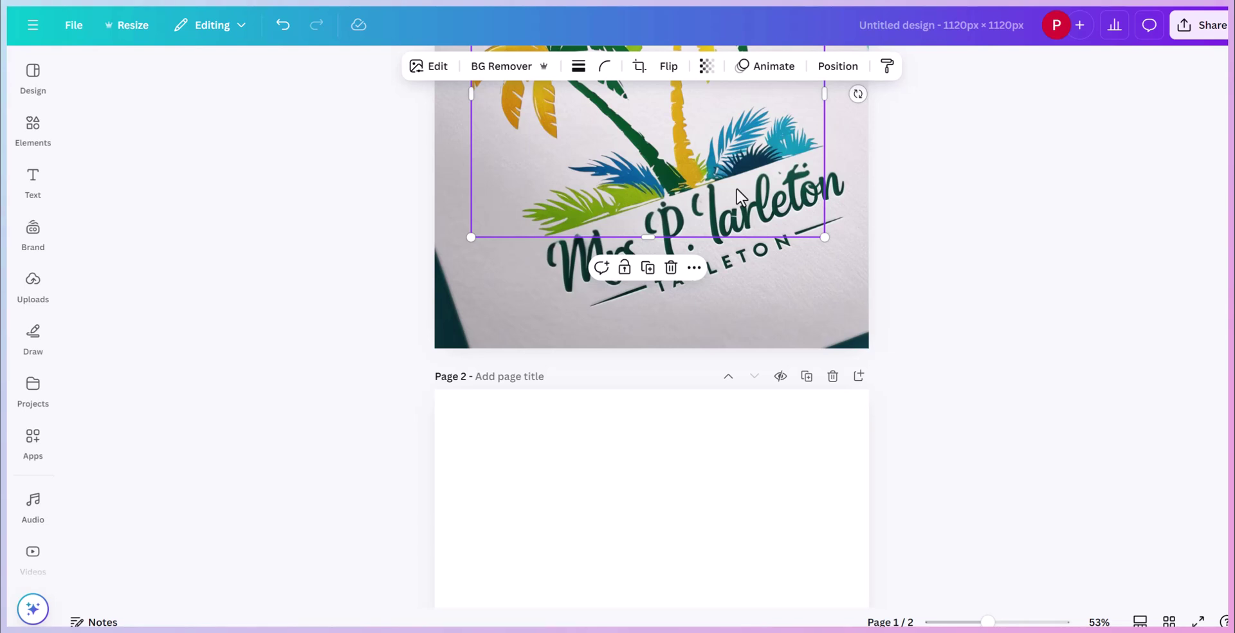
left_click_drag(703, 158, 711, 616)
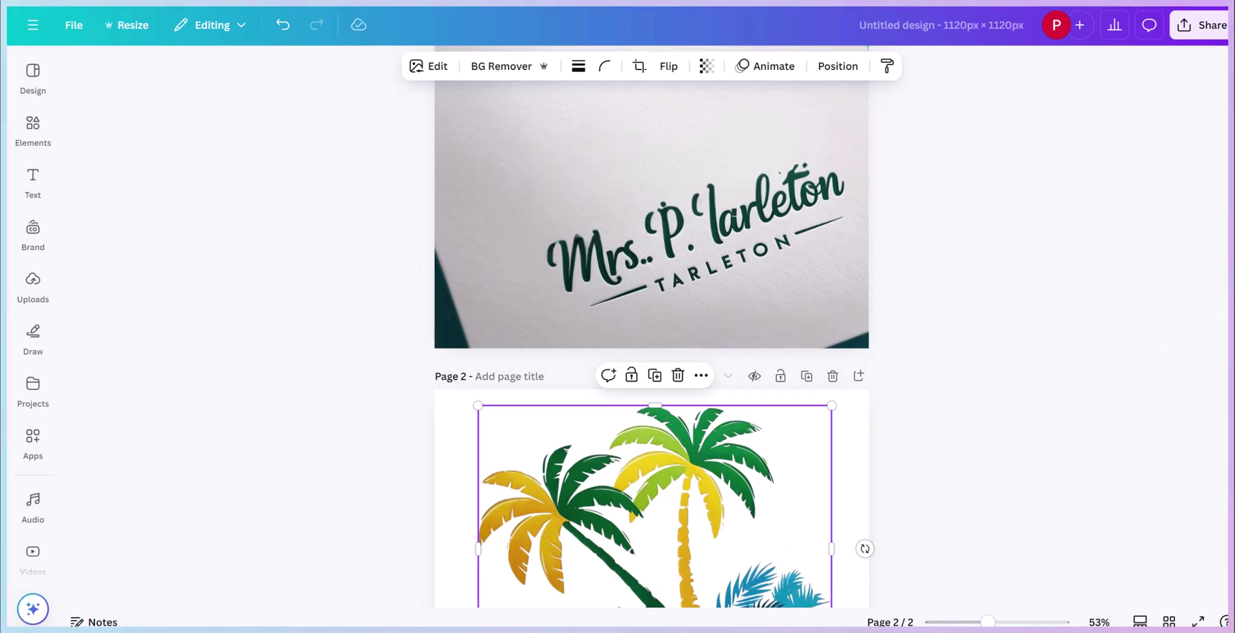
Rotate the palm trees about 21° upright, then select the original logo on page 1.
scroll(651, 341, "up", 2)
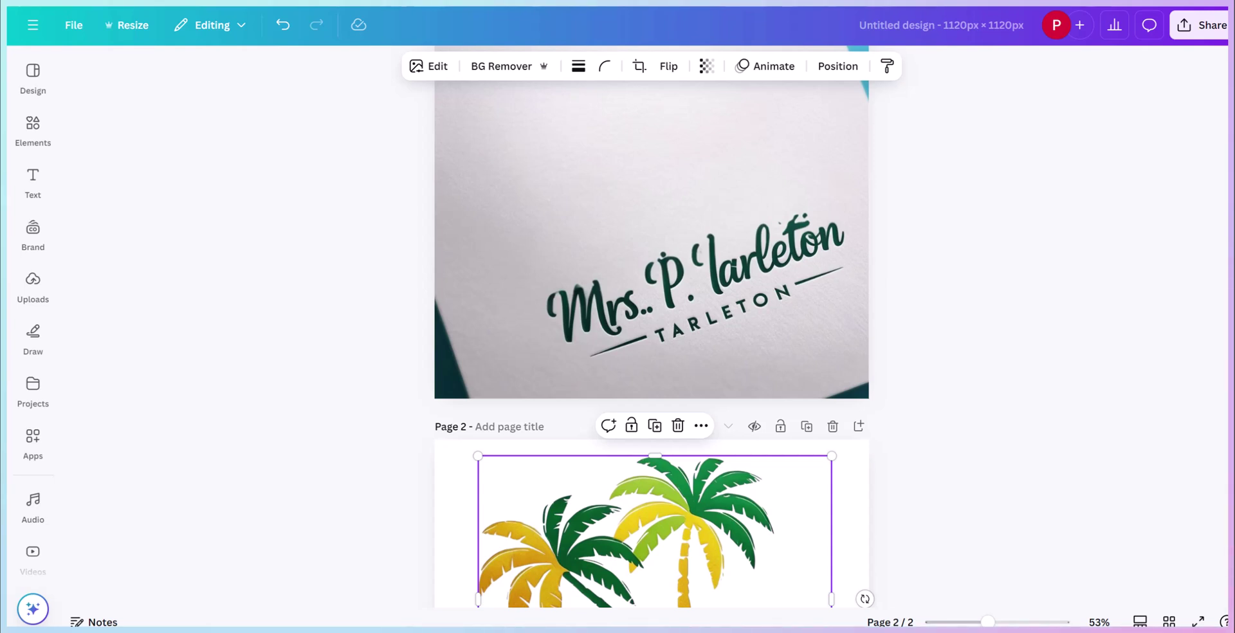
scroll(652, 326, "down", 5)
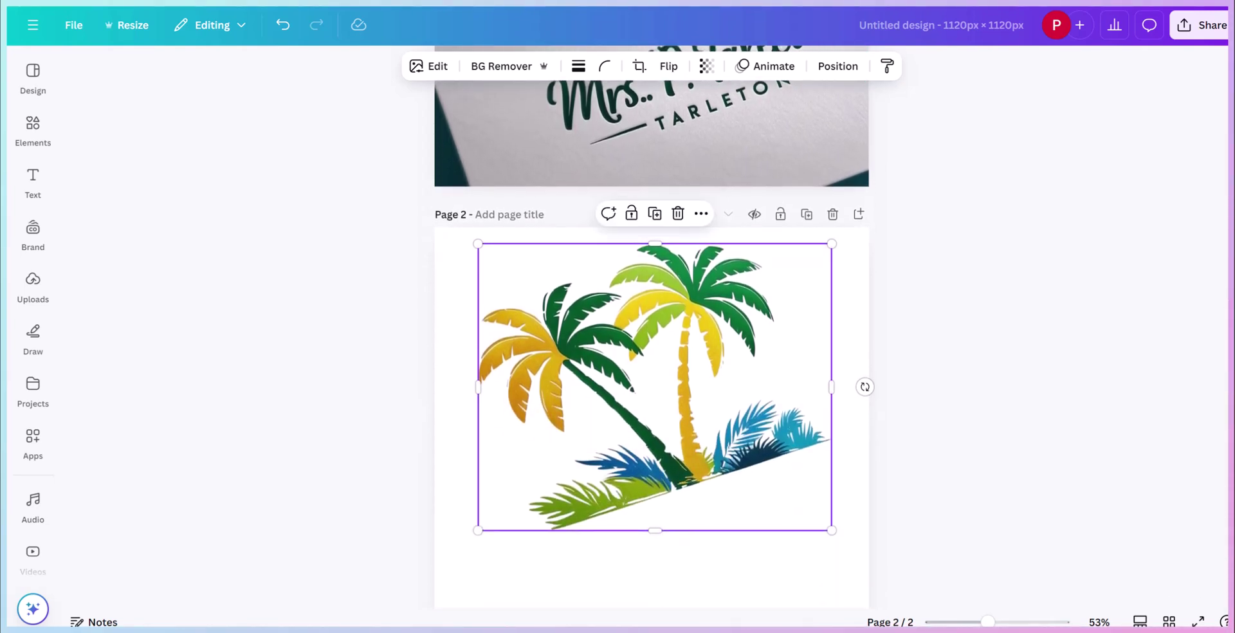
left_click_drag(865, 387, 854, 463)
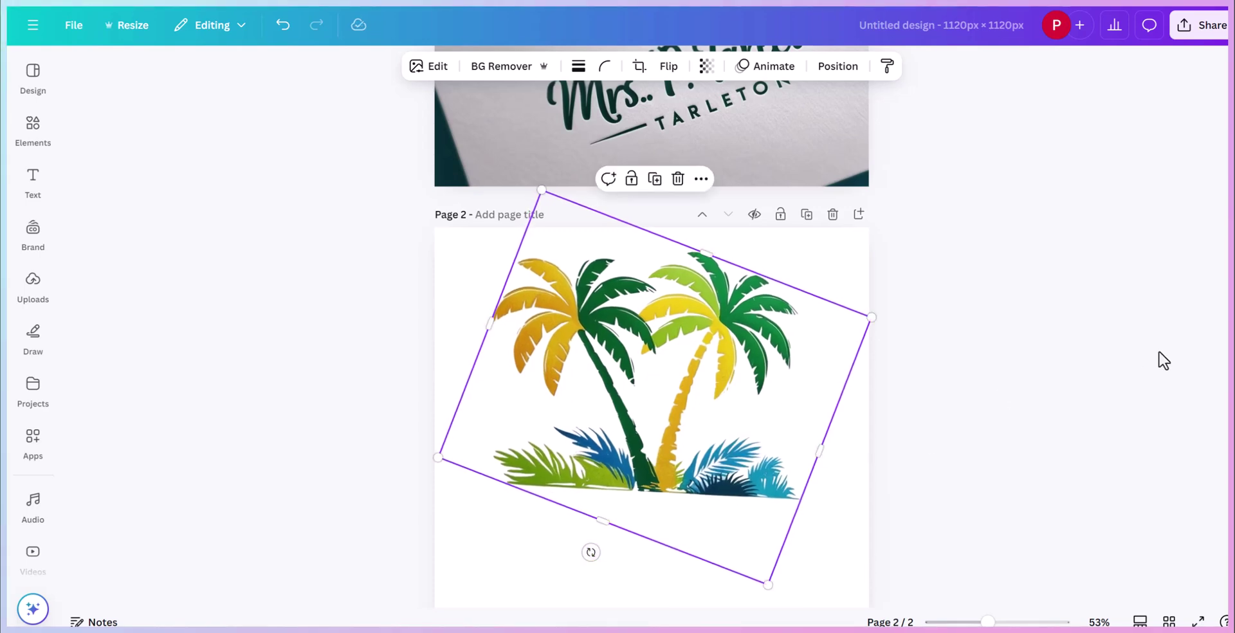
scroll(574, 220, "up", 3)
left_click(575, 221)
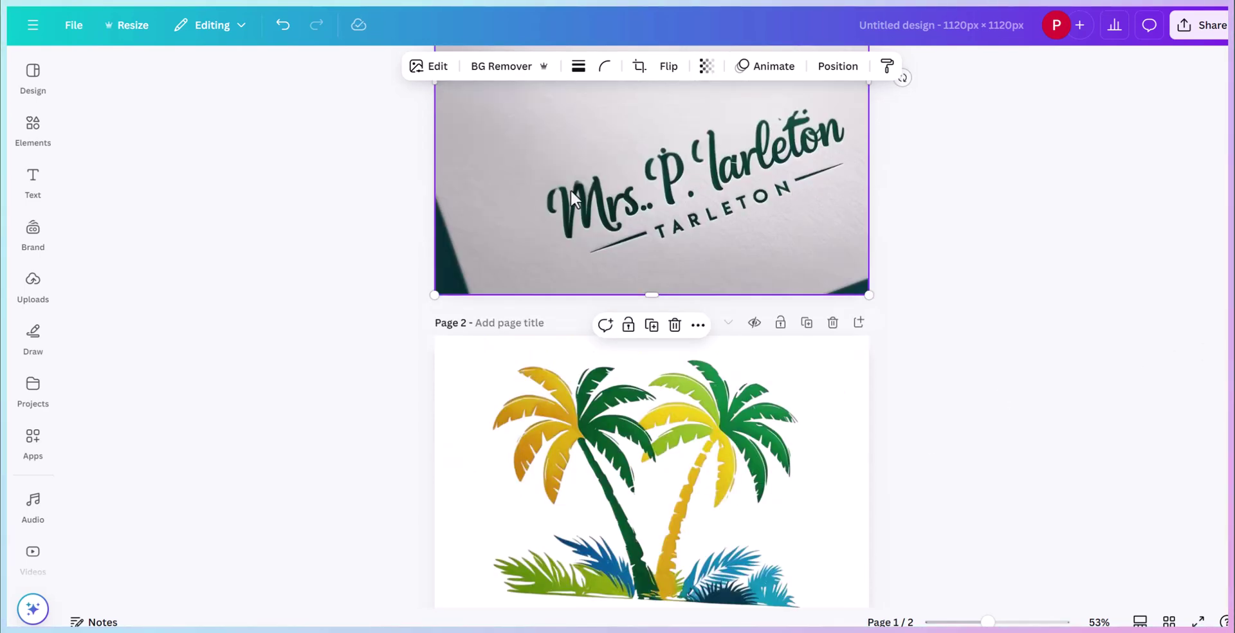
Grab the logo's script name as editable text and move it onto page 2.
left_click(435, 67)
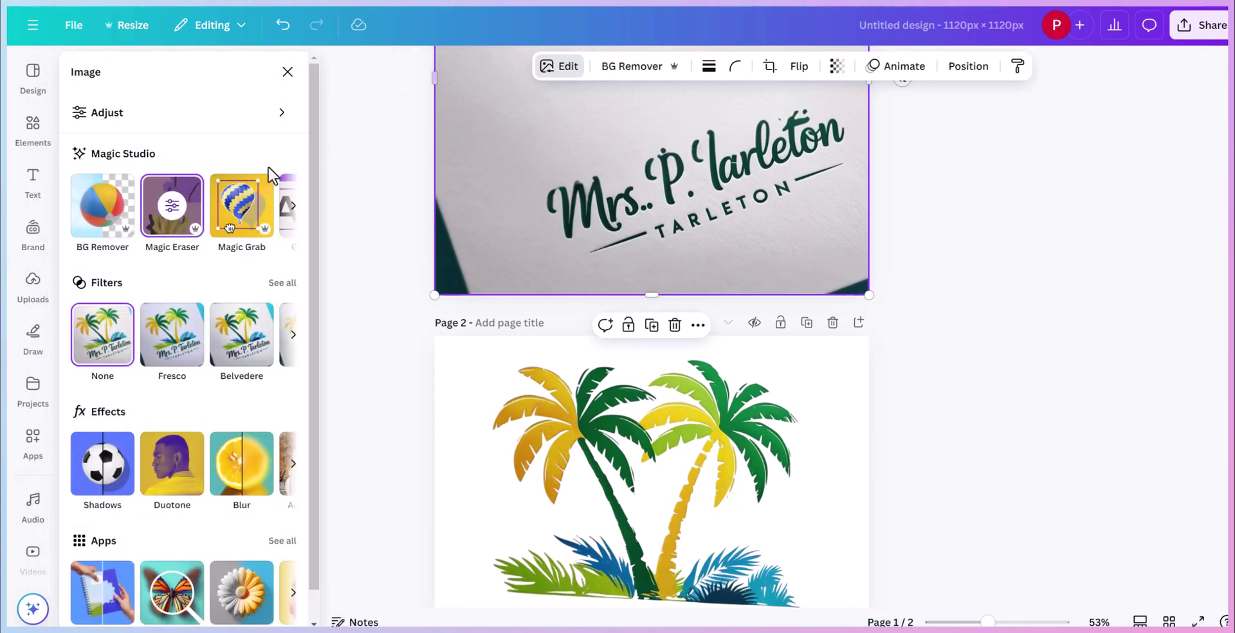
left_click(293, 206)
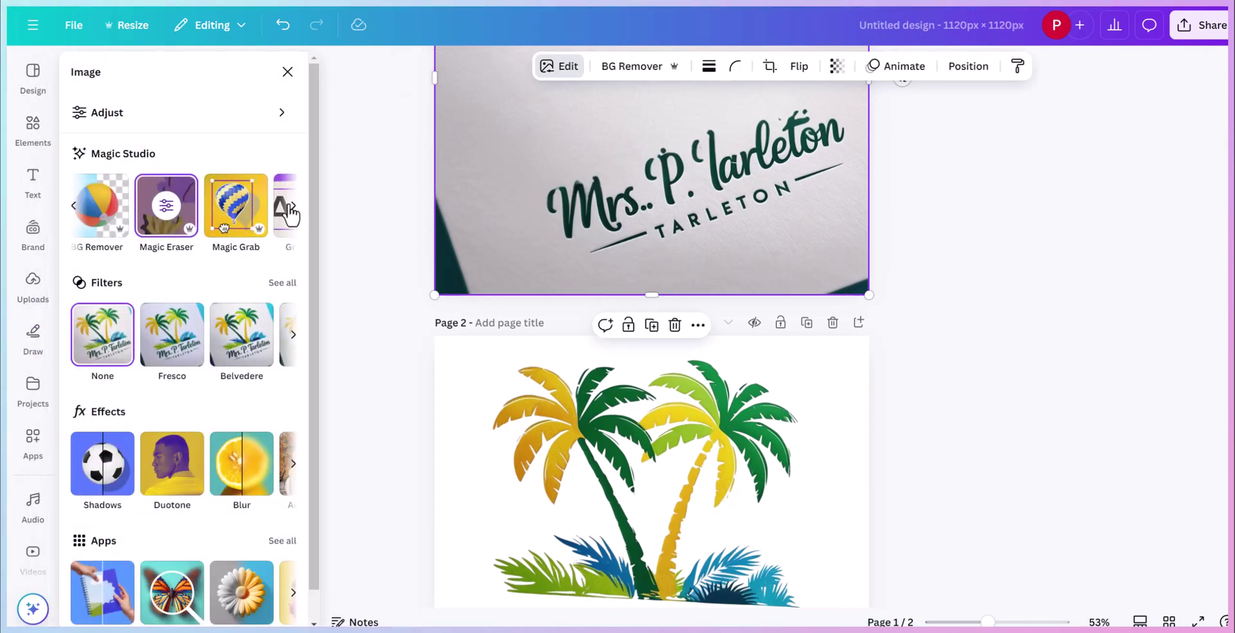
left_click(151, 222)
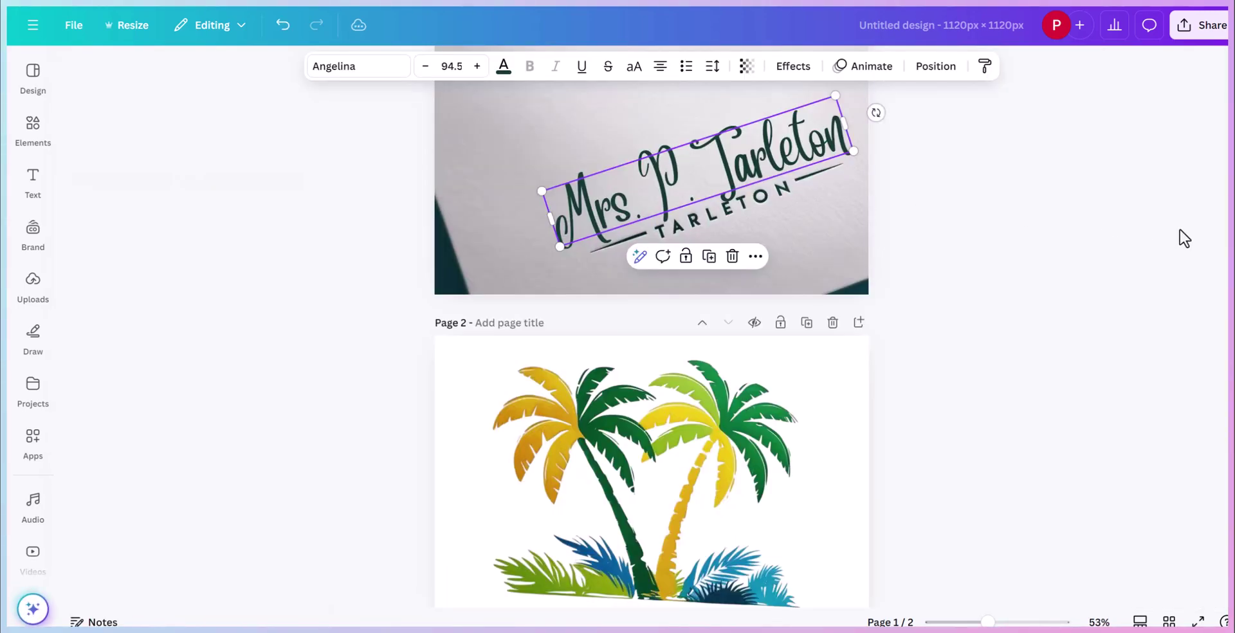
scroll(882, 193, "down", 1)
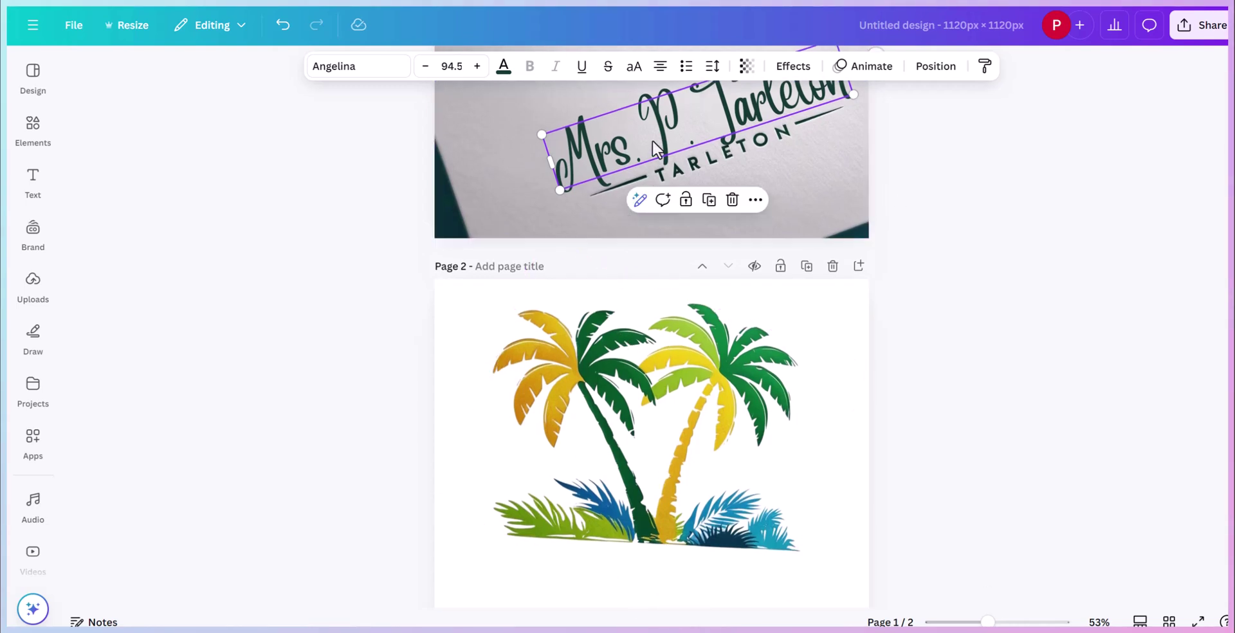
left_click_drag(654, 148, 583, 588)
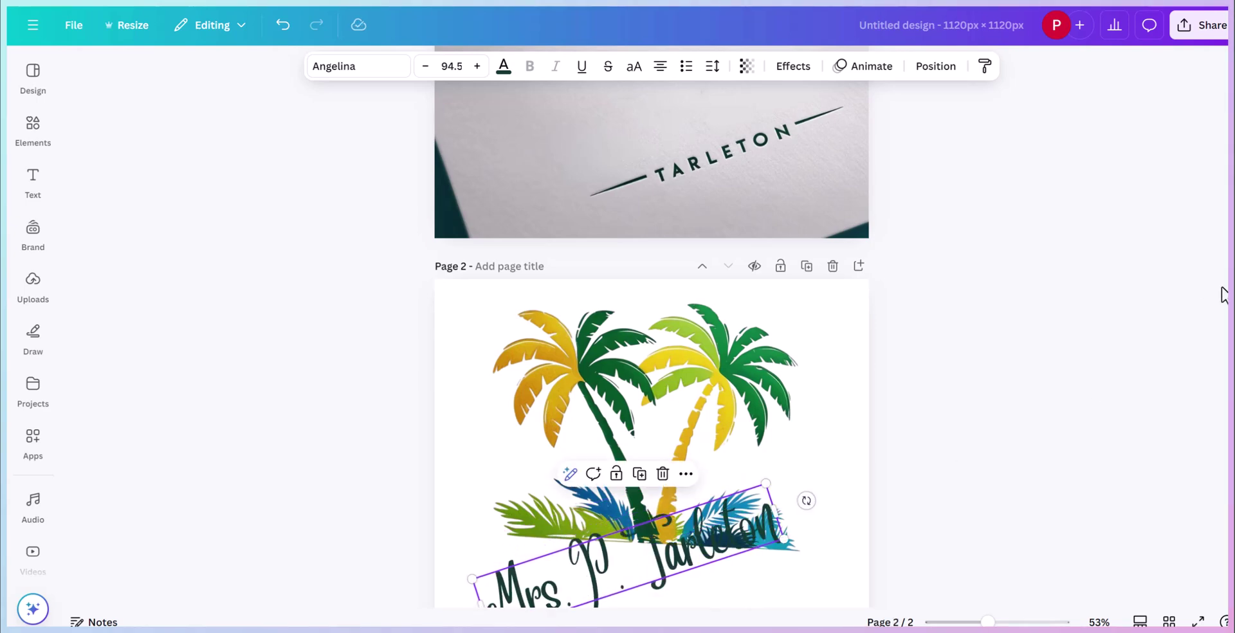
Rotate the name text level and position it beneath the palm trees.
scroll(652, 385, "down", 1)
scroll(651, 386, "up", 2)
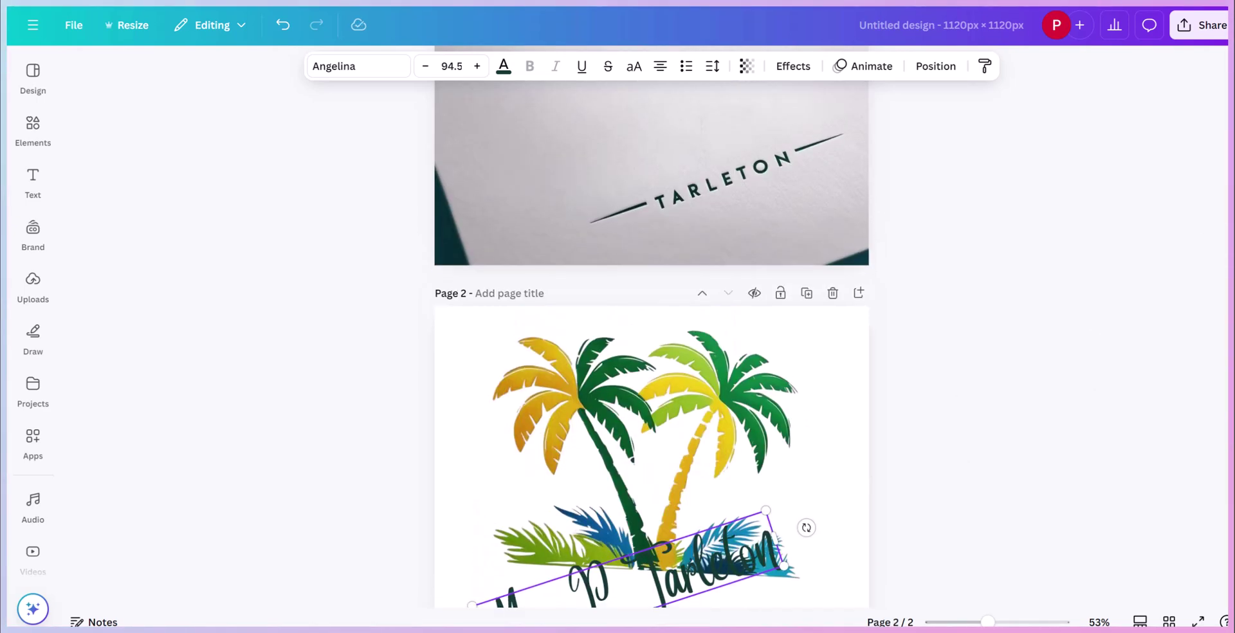
scroll(651, 385, "down", 1)
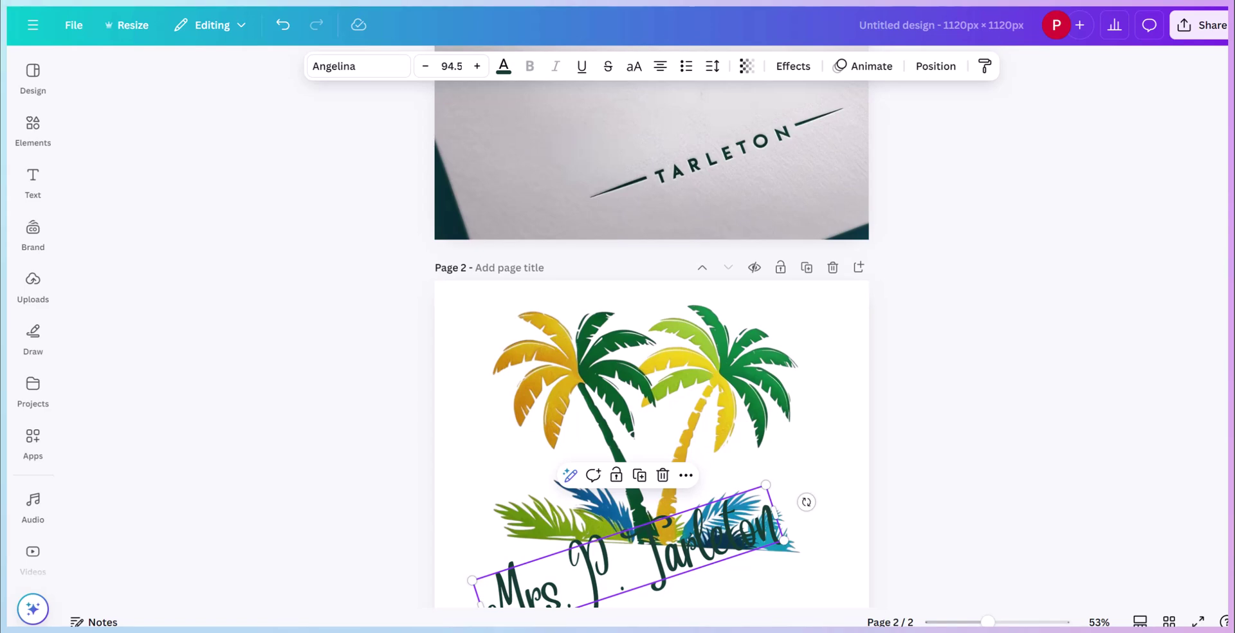
scroll(935, 316, "down", 2)
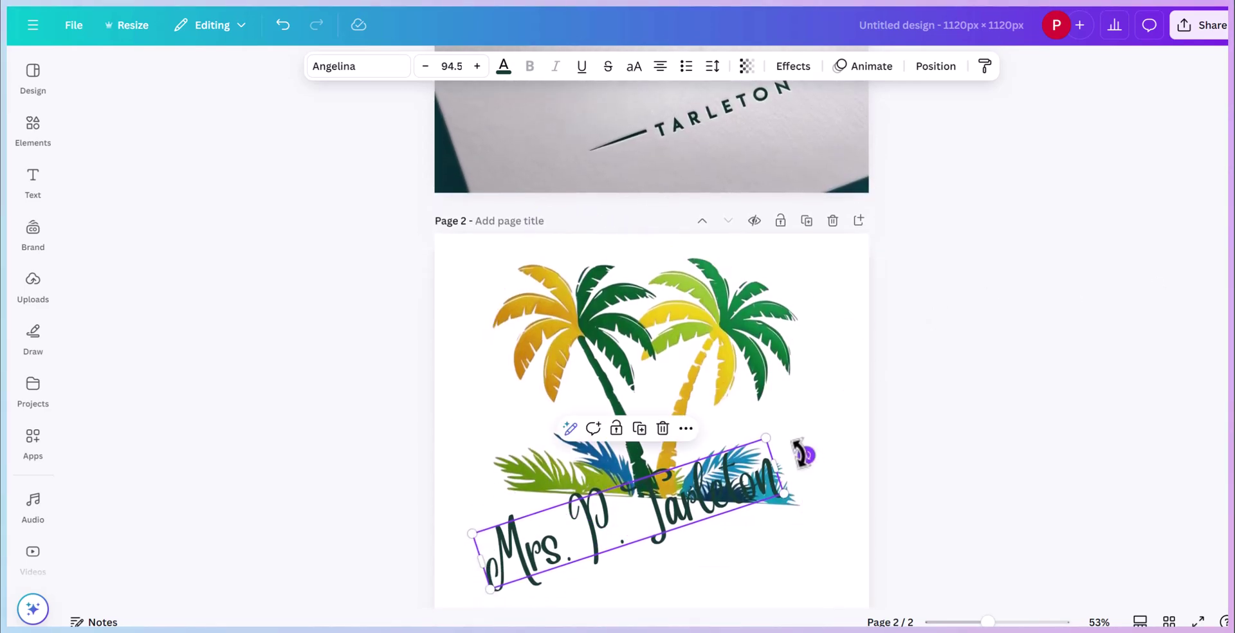
left_click_drag(806, 455, 809, 513)
left_click_drag(640, 539, 683, 564)
Rotate the palm trees so they stand level, then select the whole of page 2.
left_click(679, 465)
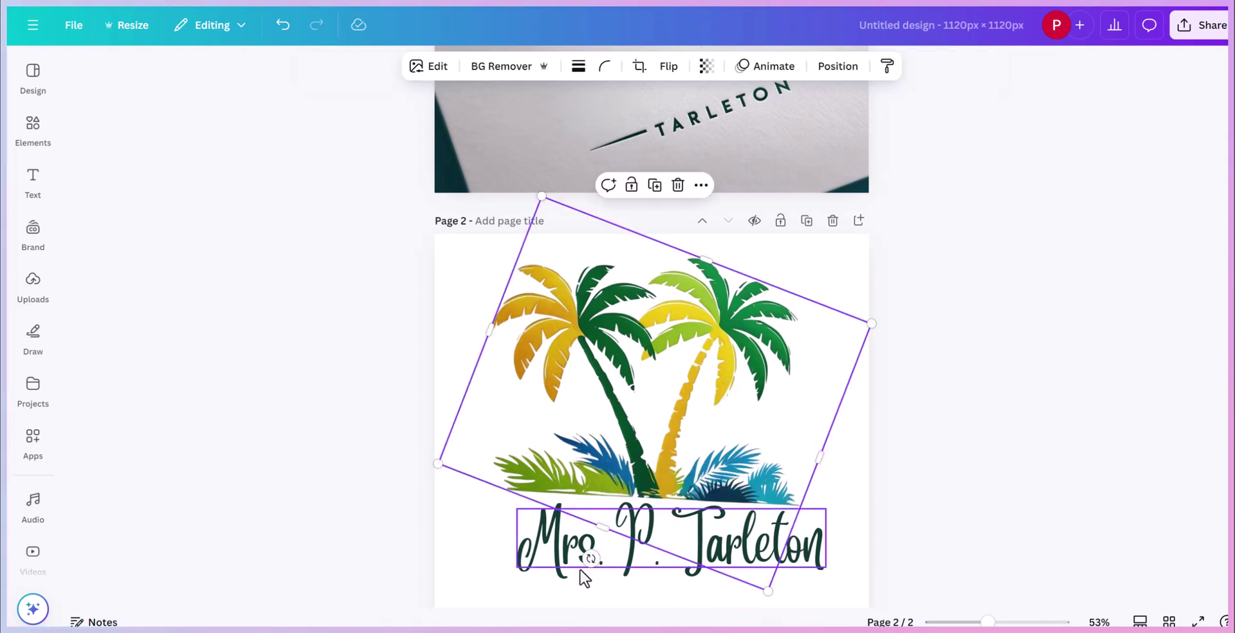
mouse_move(589, 556)
left_mouse_down()
mouse_move(618, 558)
mouse_move(602, 559)
left_mouse_up()
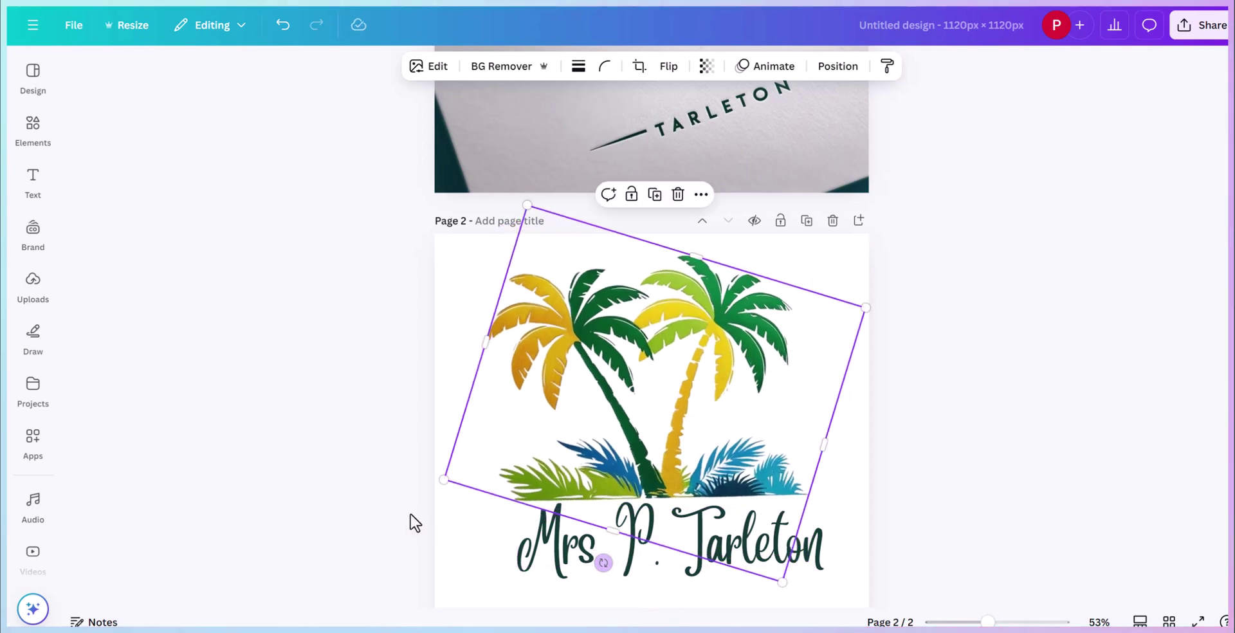
left_click(406, 508)
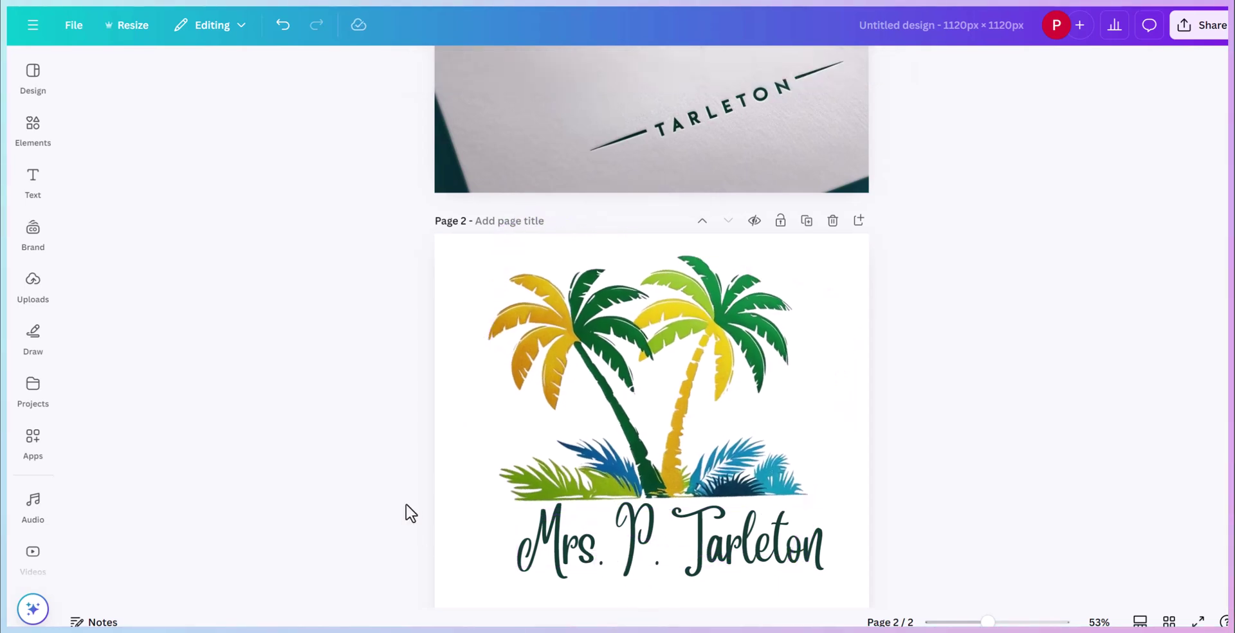
left_click(457, 281)
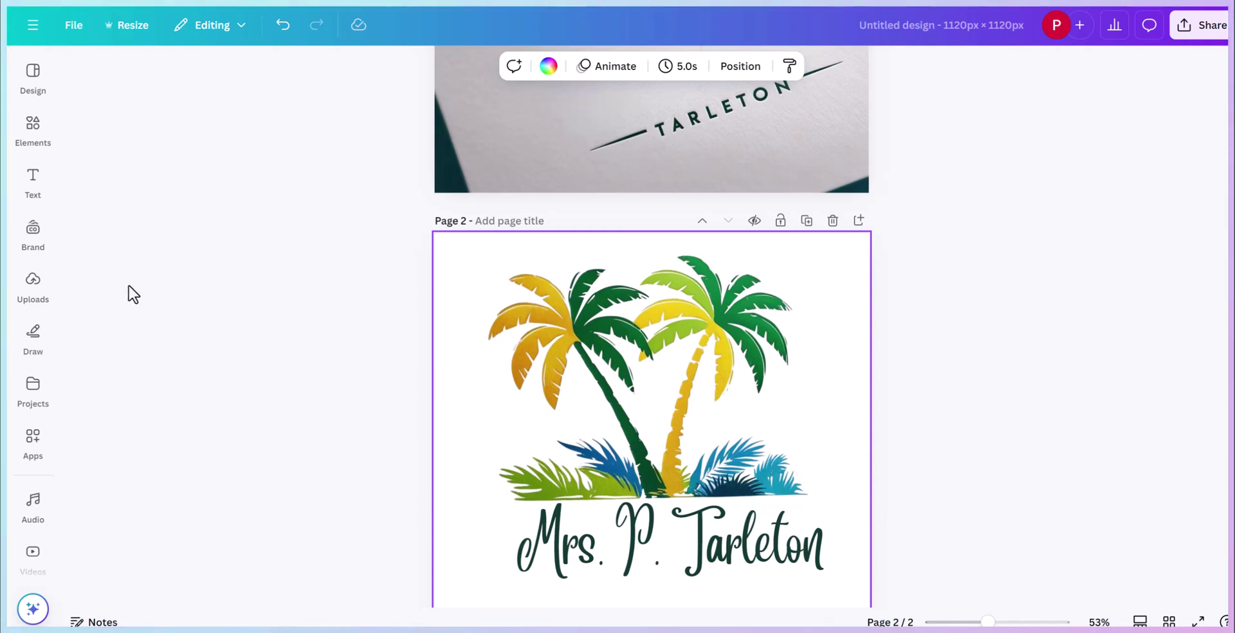
left_click(33, 504)
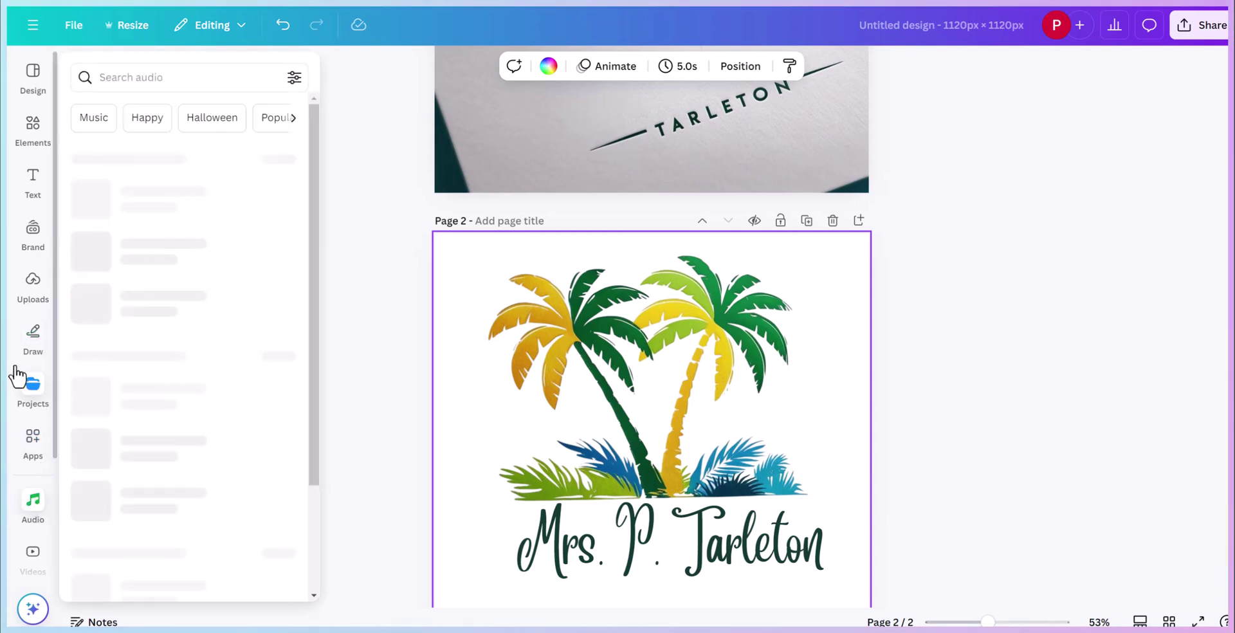
left_click(29, 153)
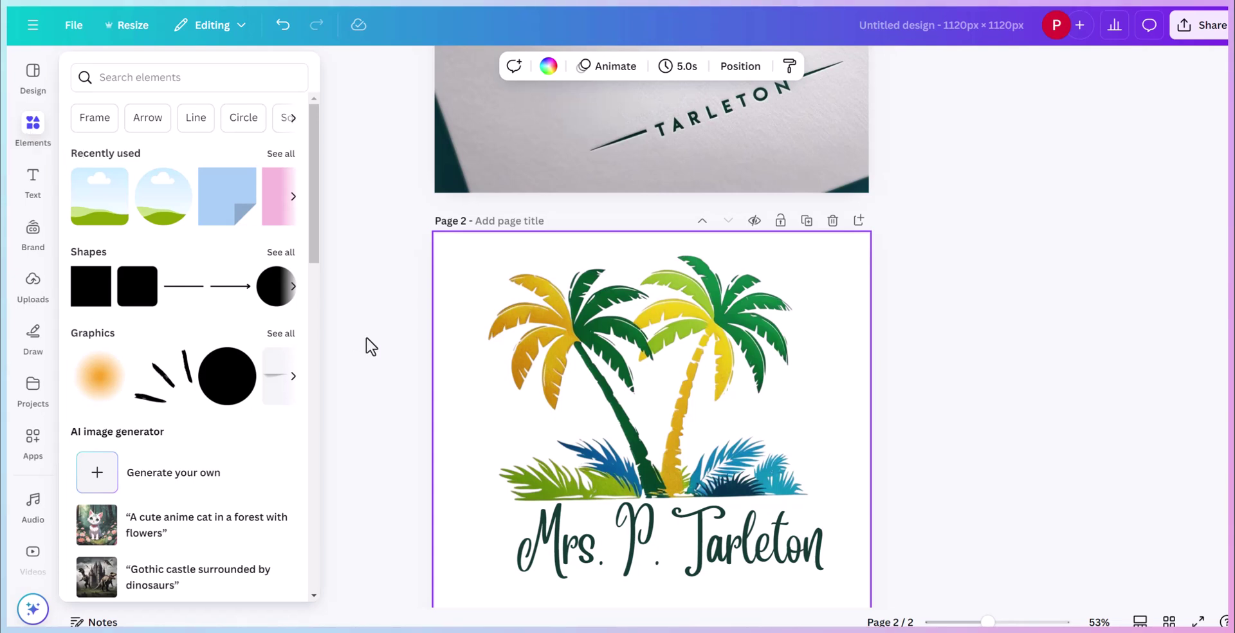
left_click(461, 426)
left_click(571, 546)
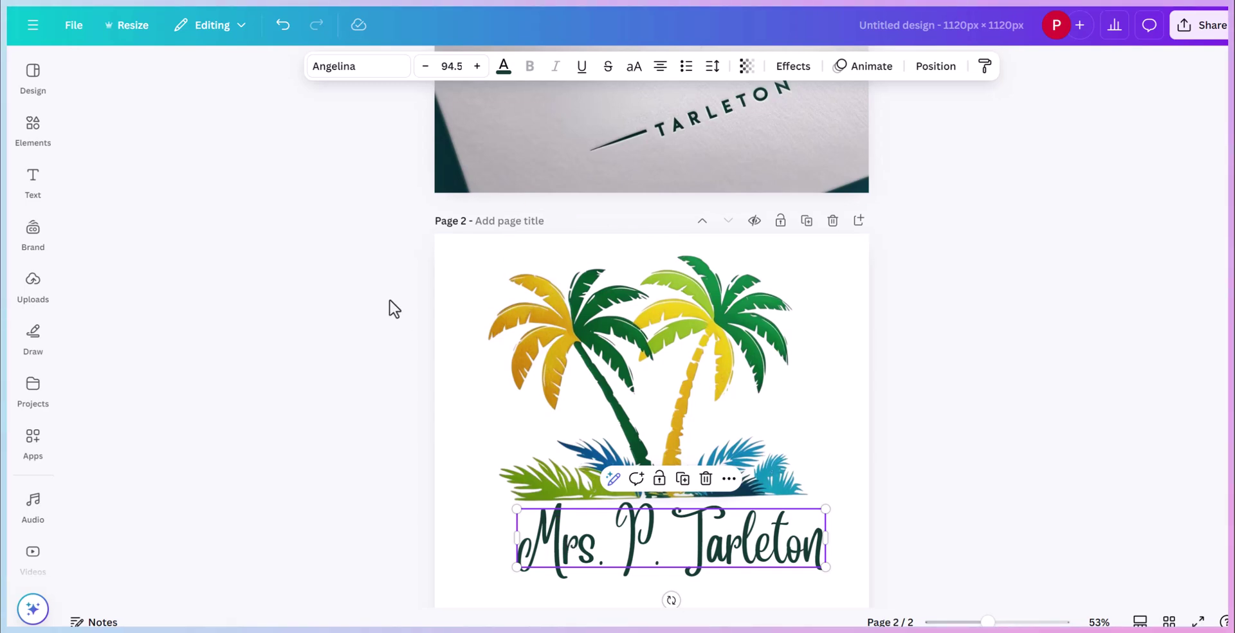
Try the Bryndan Write and Brusher fonts on the name, then revert to Angelina.
left_click(383, 76)
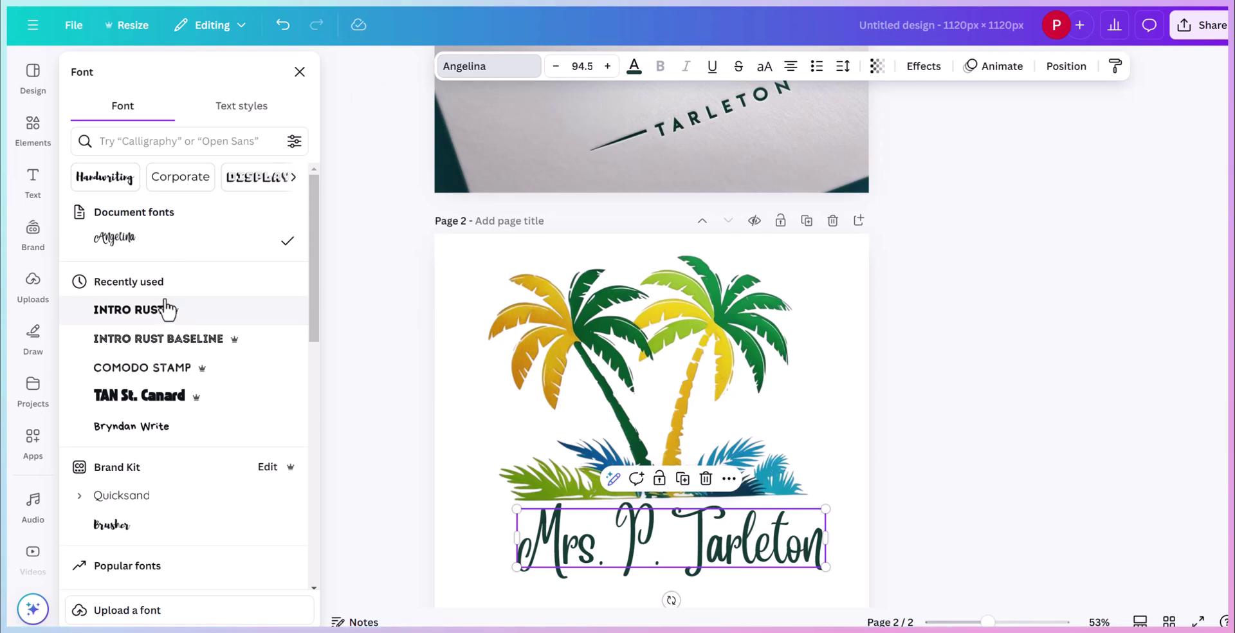
left_click(148, 437)
left_click(127, 531)
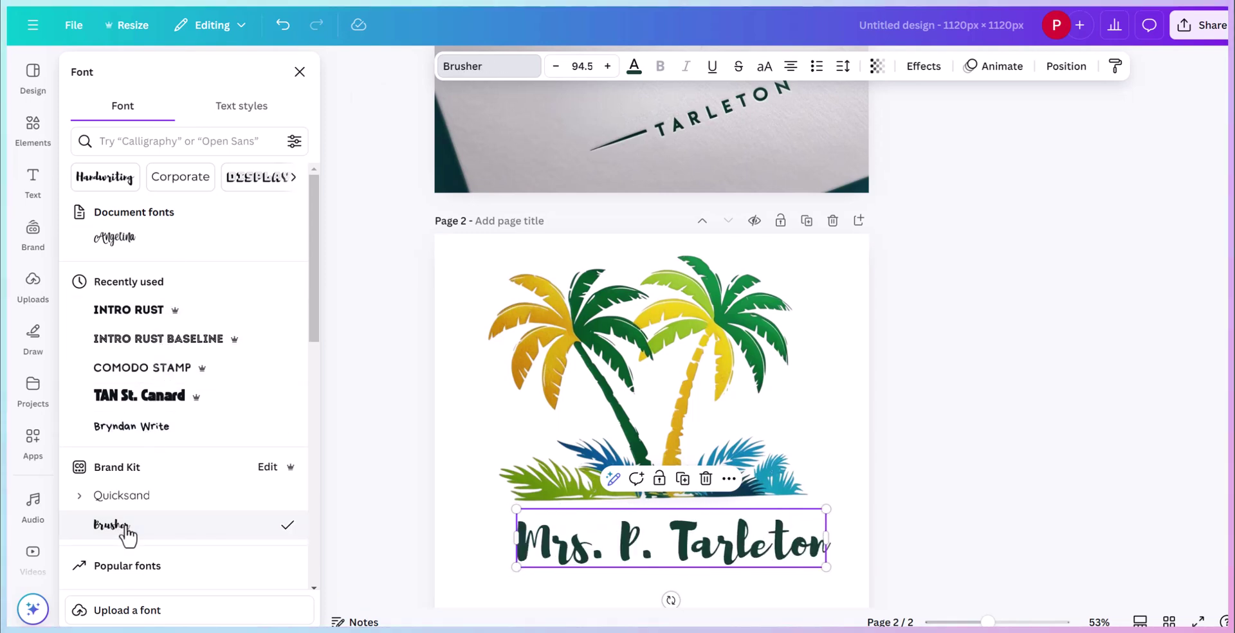
left_click(115, 238)
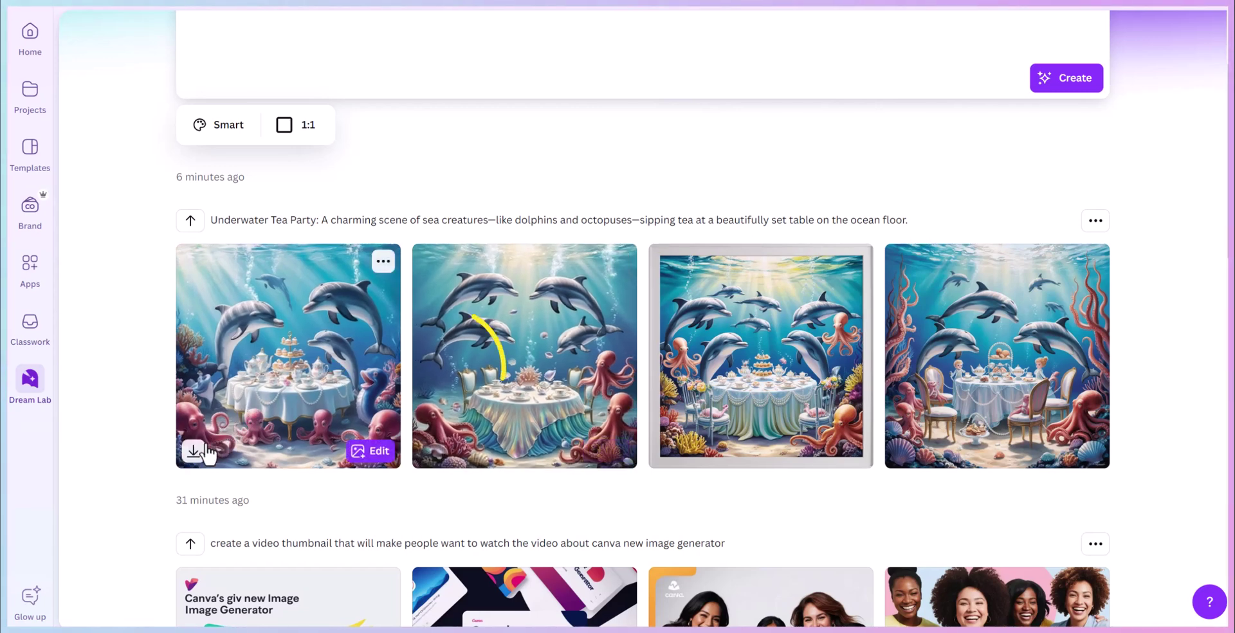
Save the first Dream Lab Underwater Tea Party image to the computer as a JPG.
left_click(193, 453)
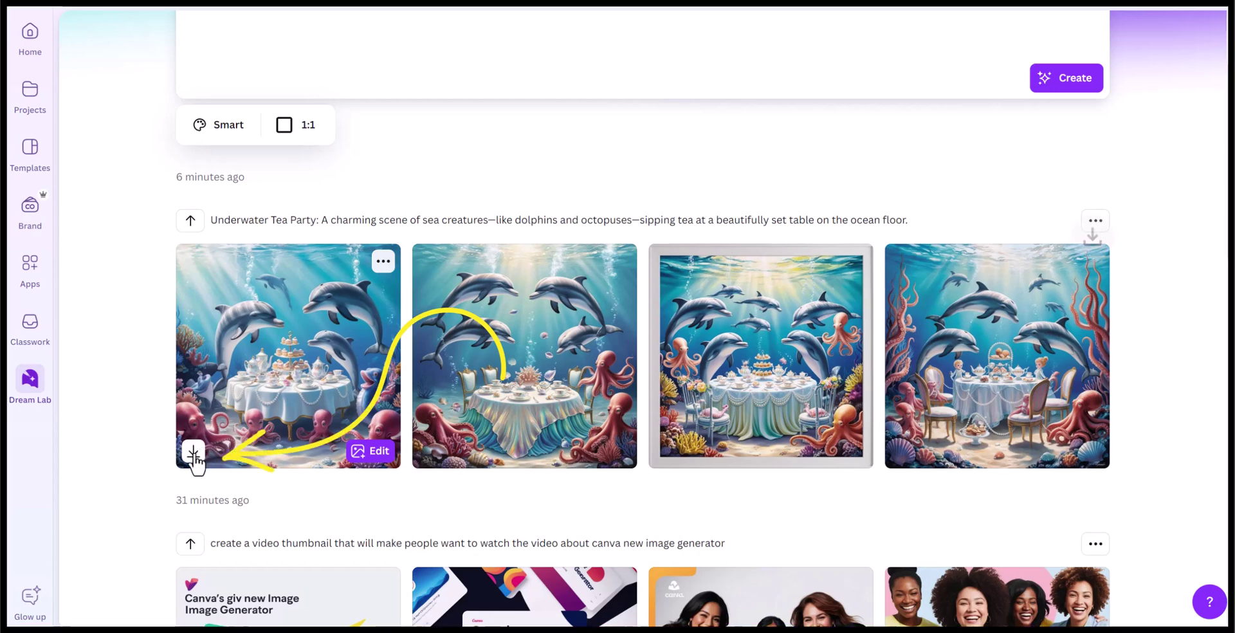